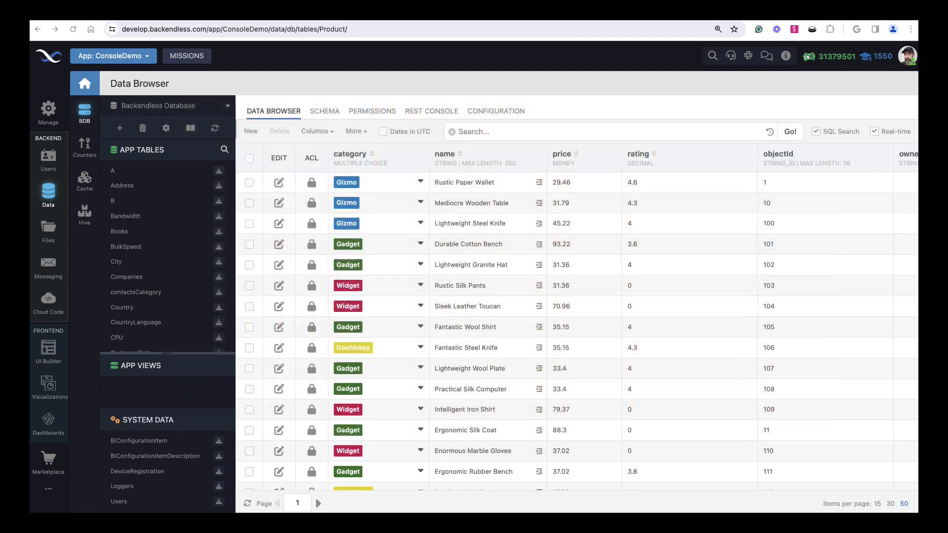
Bring the Product table into view in the app tables list and enlarge the App Views area.
scroll(181, 244, down, 10)
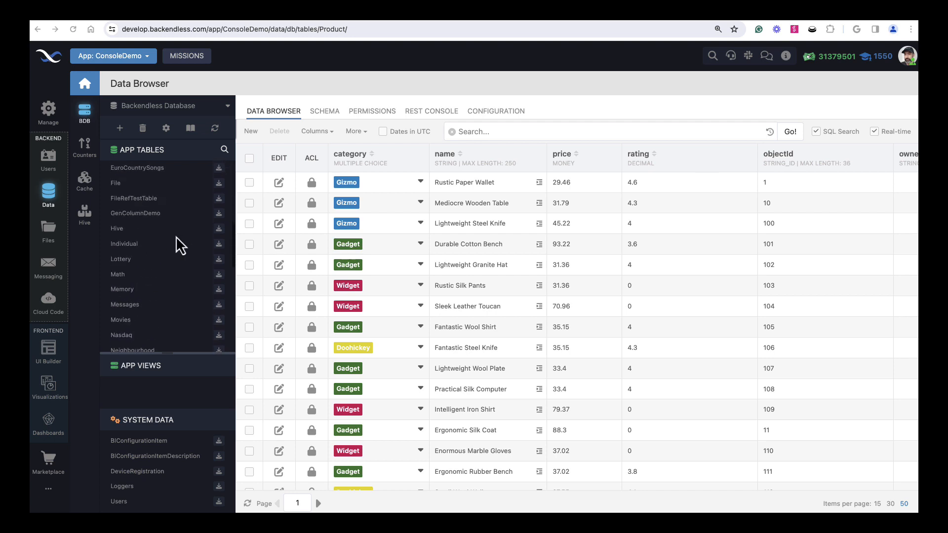
scroll(181, 244, down, 5)
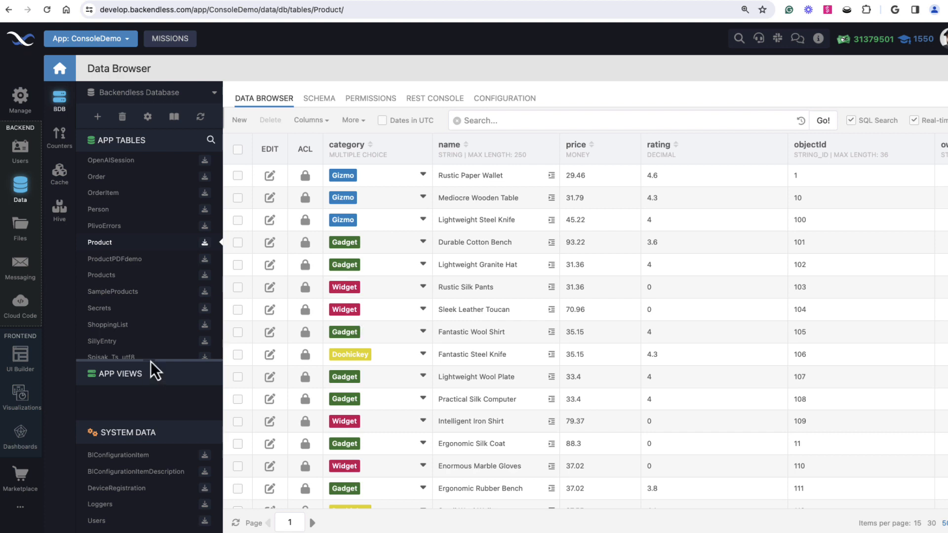
drag(149, 360, 157, 307)
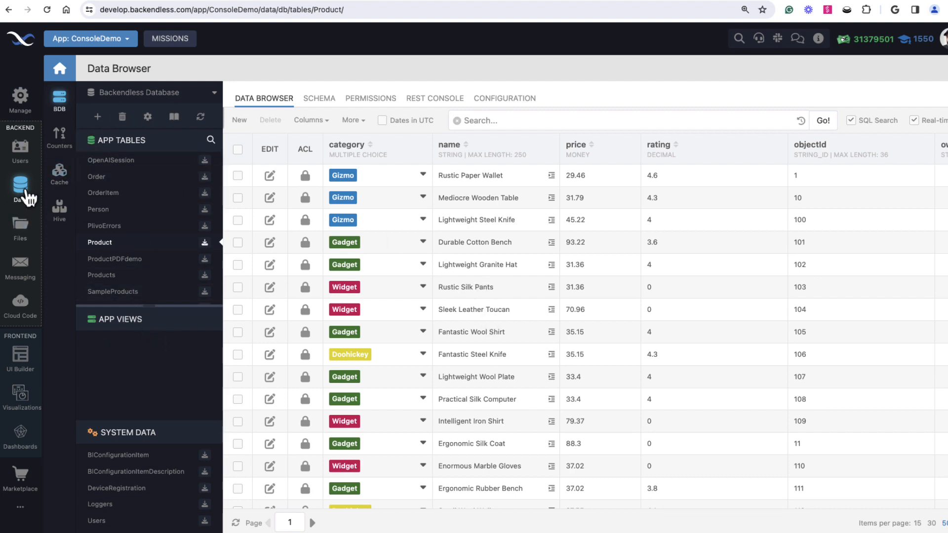
Create a new database view named ProductsView.
click(98, 119)
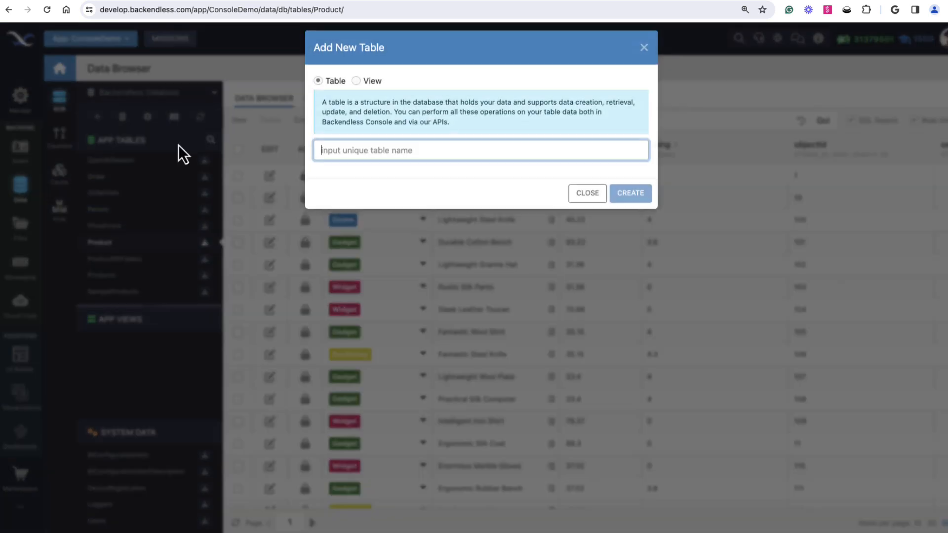
click(356, 83)
click(385, 159)
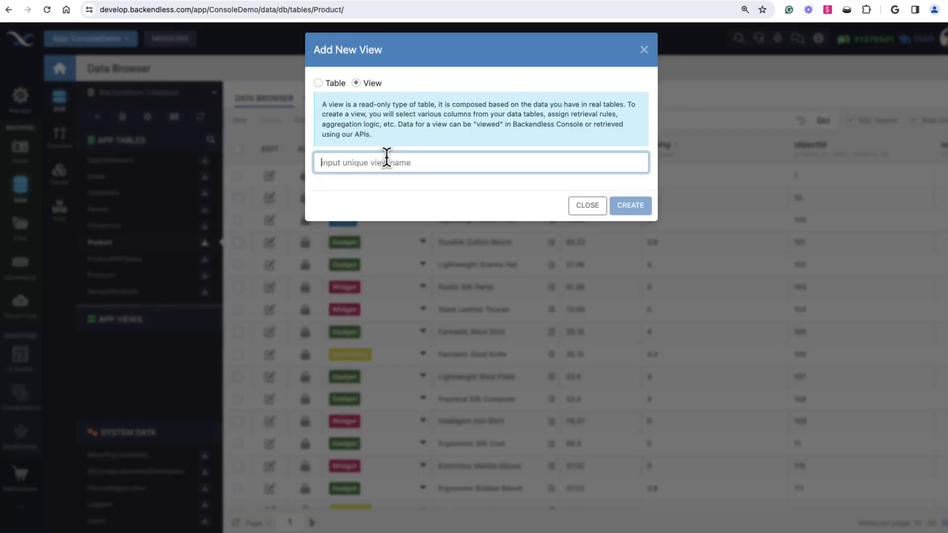
text(Pro)
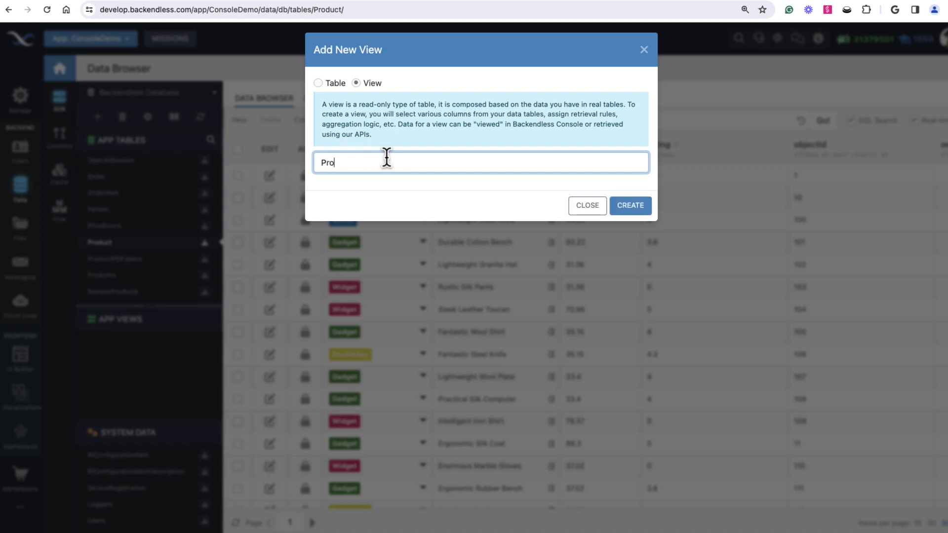
text(ductsView)
click(621, 206)
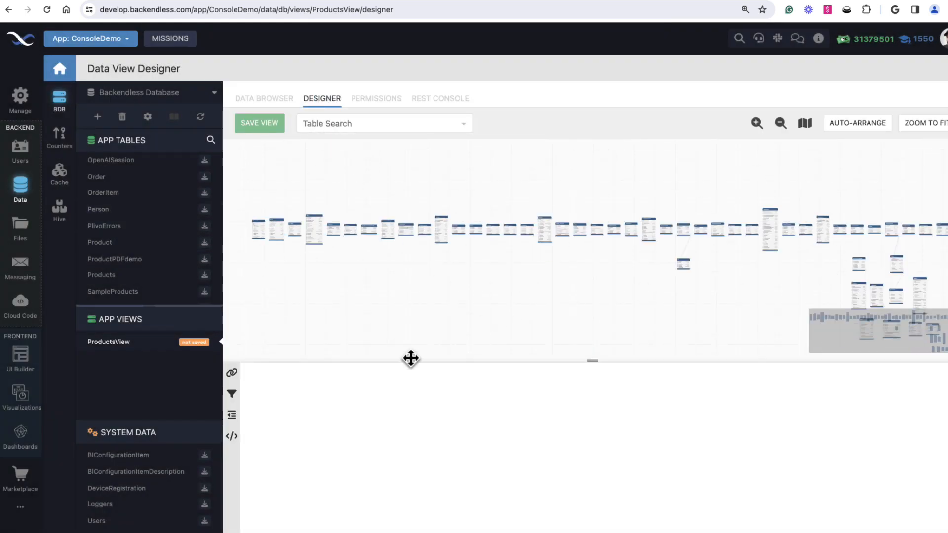
Locate the Product table in the view designer and add its category, name, price, rating and objectId columns to the view.
click(382, 127)
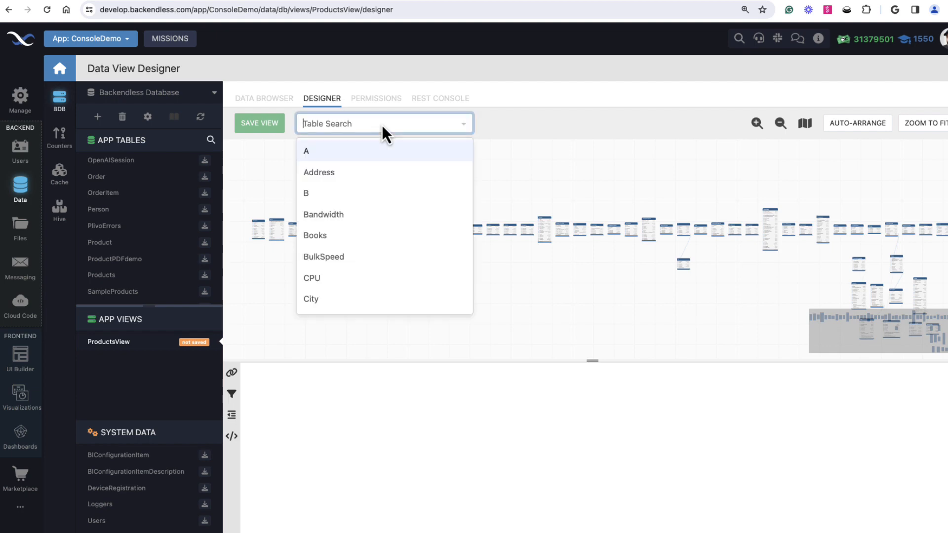
text(pro)
click(382, 151)
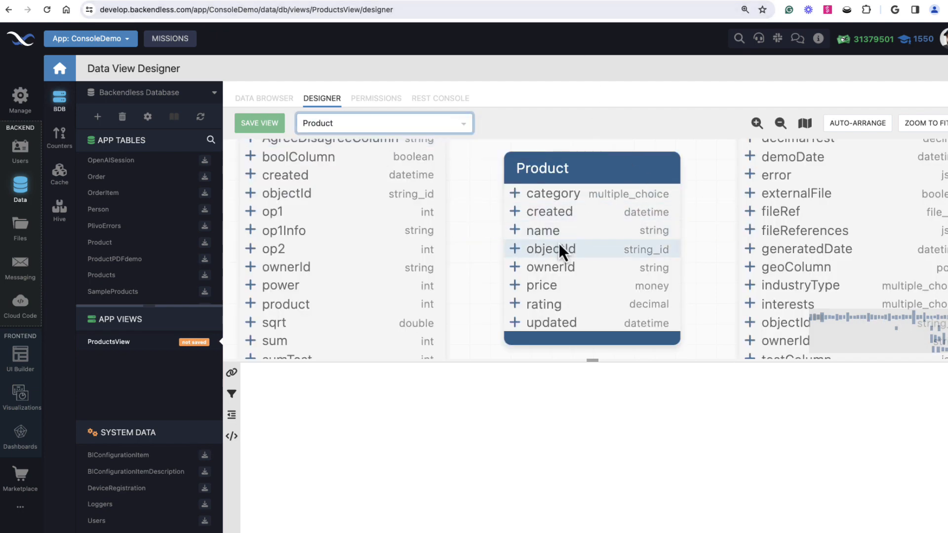
click(514, 192)
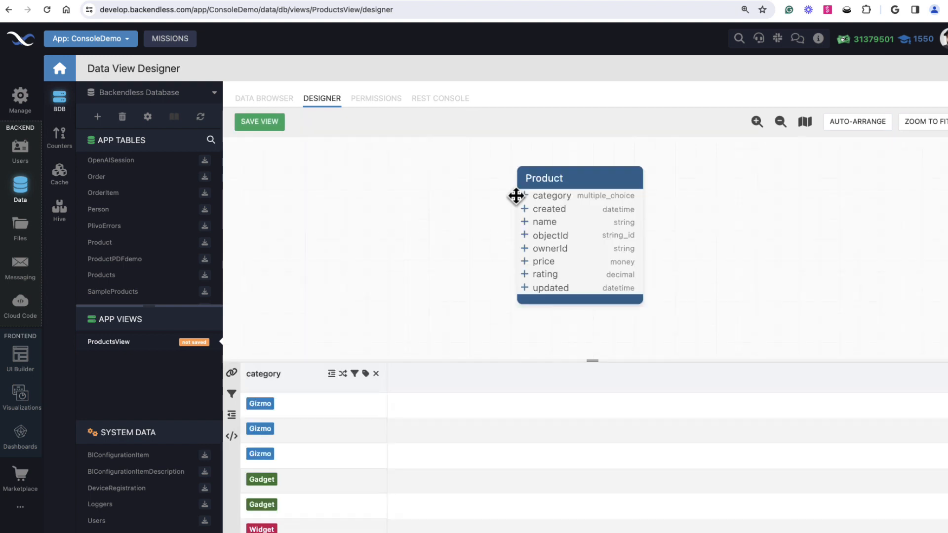
click(524, 222)
click(524, 262)
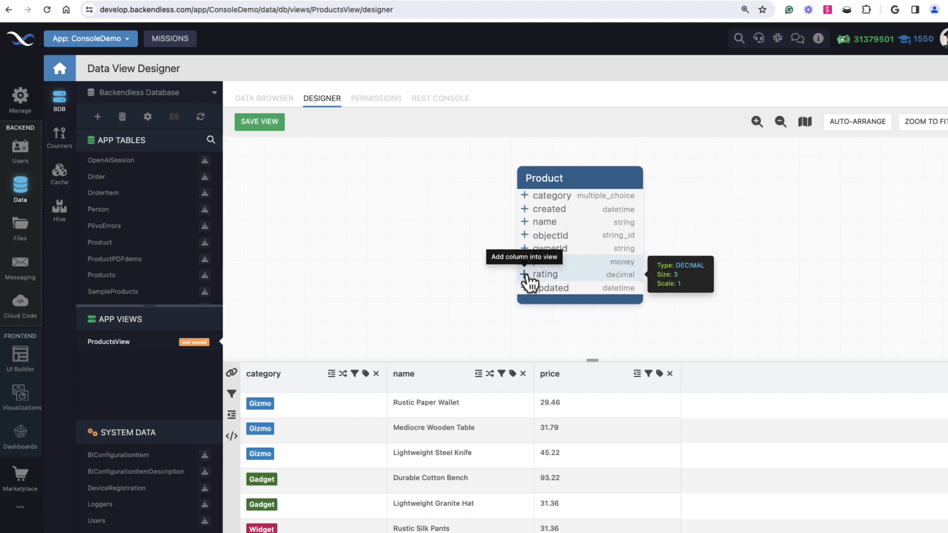
click(525, 274)
click(524, 236)
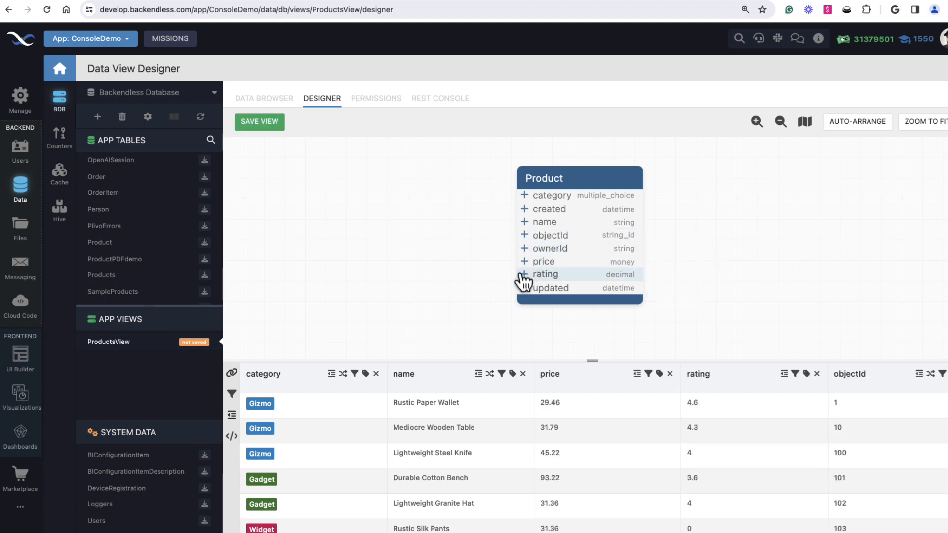
Save ProductsView and open its records in the data browser.
drag(591, 361, 592, 319)
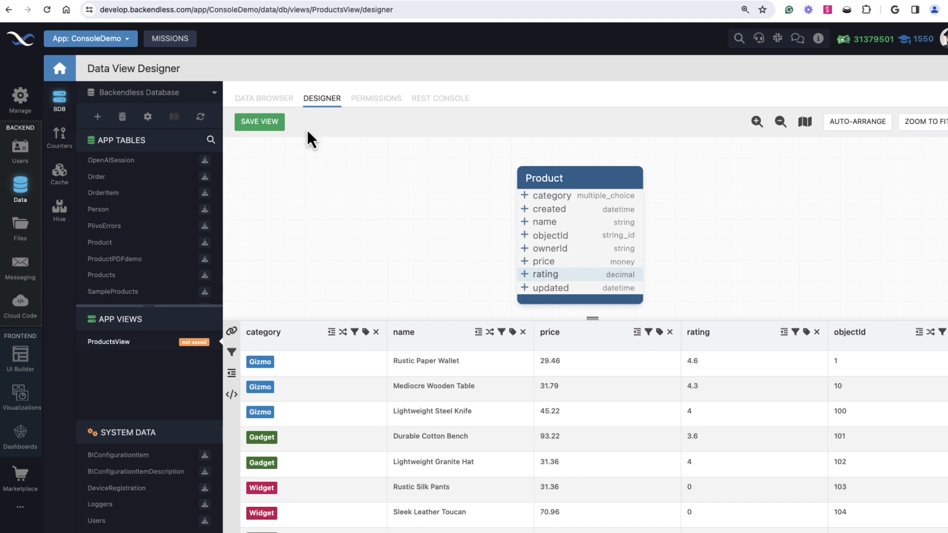
click(273, 127)
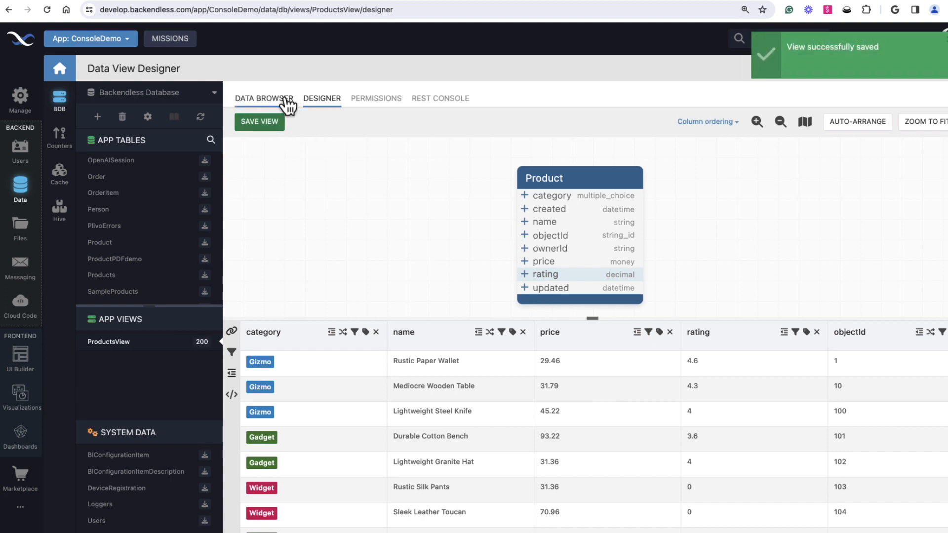
click(285, 99)
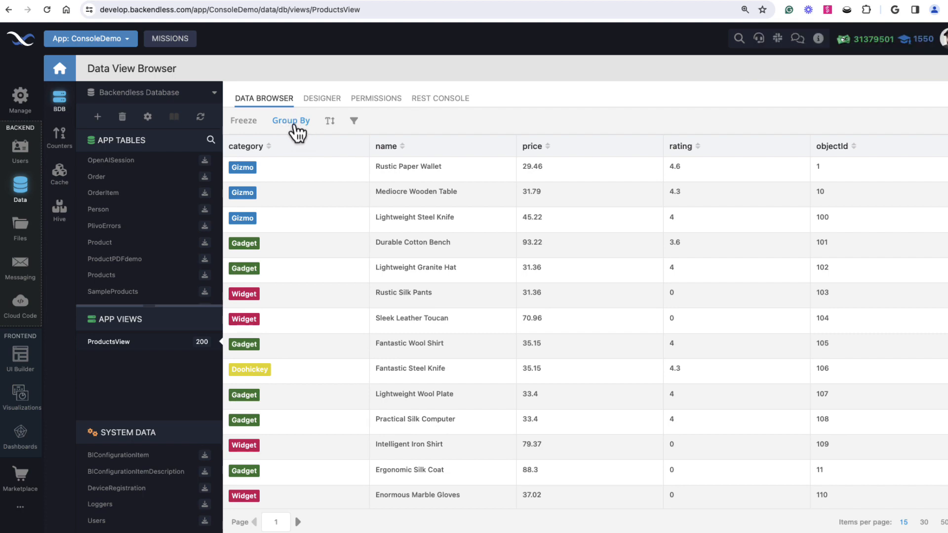
Group the view's records by the category column.
click(292, 124)
click(405, 103)
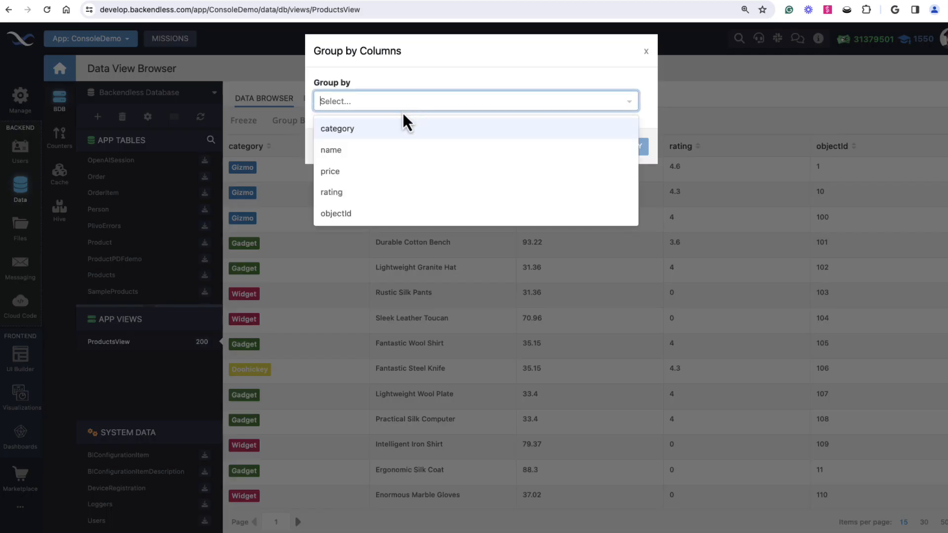
click(398, 128)
click(614, 155)
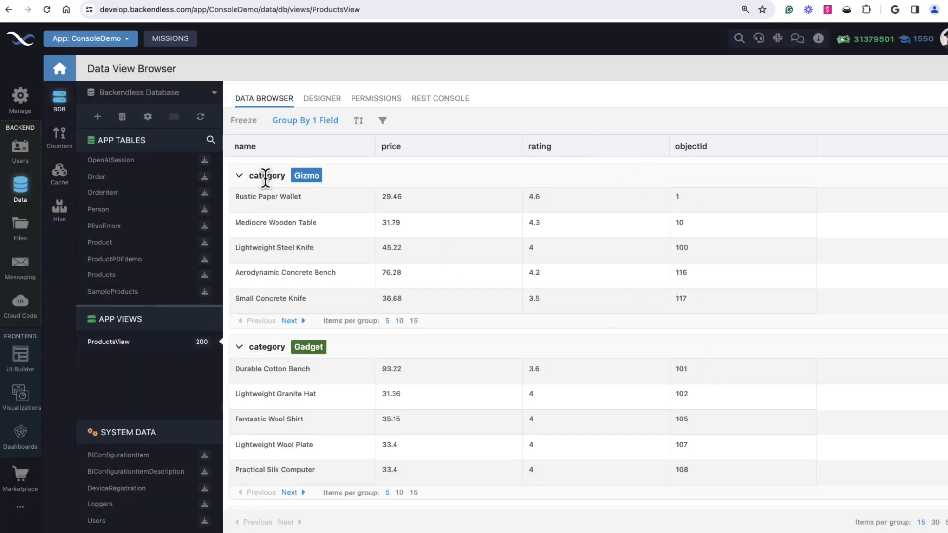
Collapse the Gizmo, Gadget, Widget and Doohickey groups, and expand the Gizmo group again.
click(240, 176)
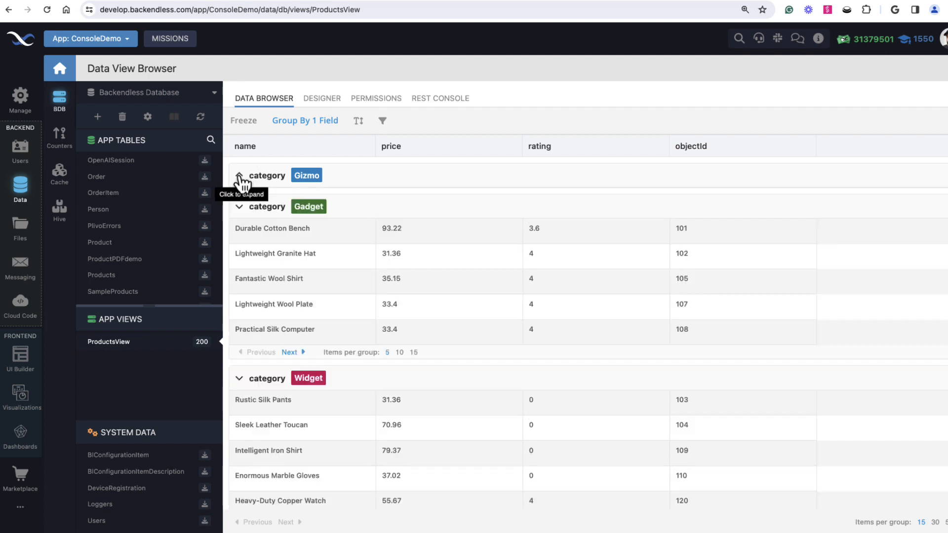
click(242, 208)
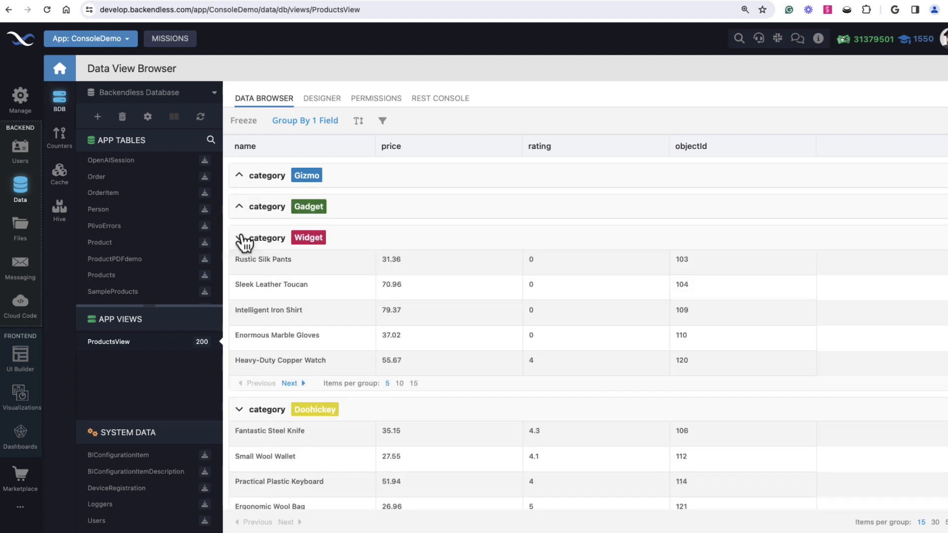
click(241, 239)
click(240, 270)
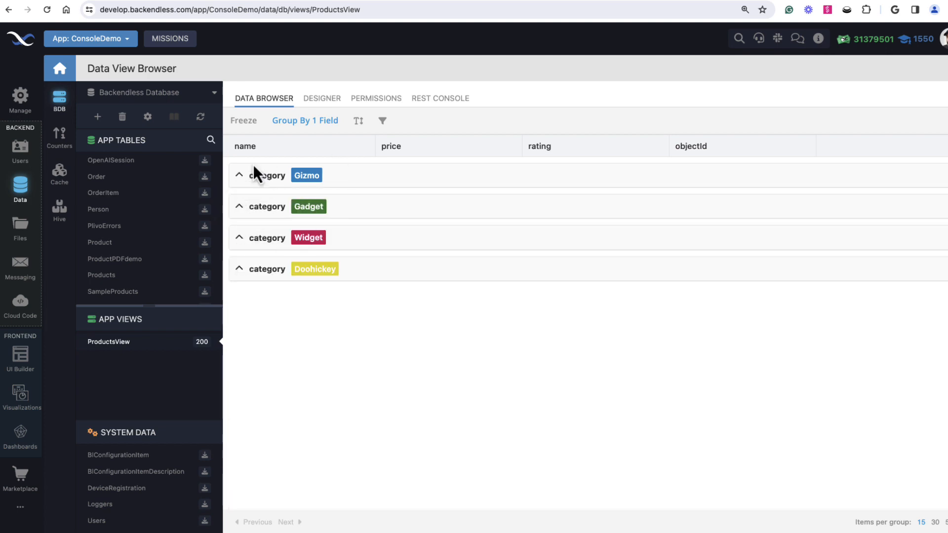
click(239, 176)
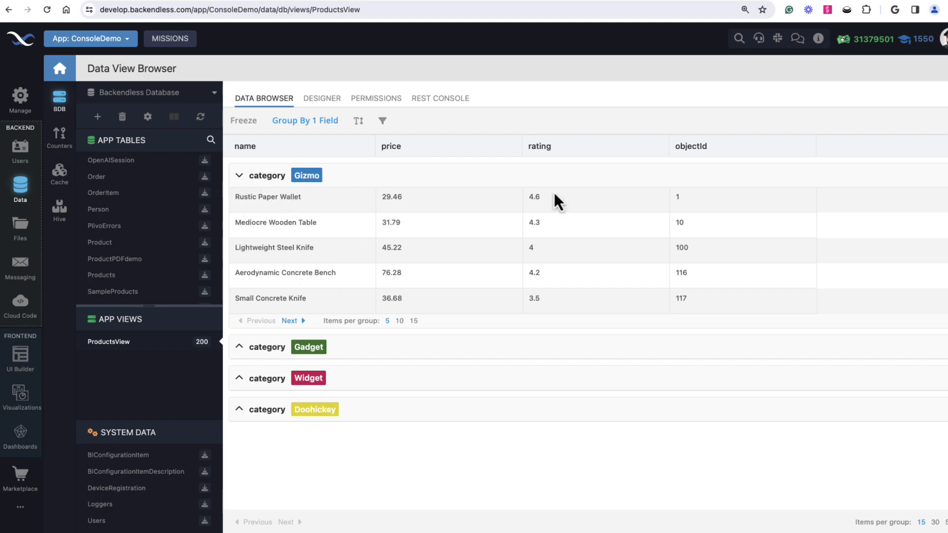
Add rating as a second grouping level under category.
click(317, 129)
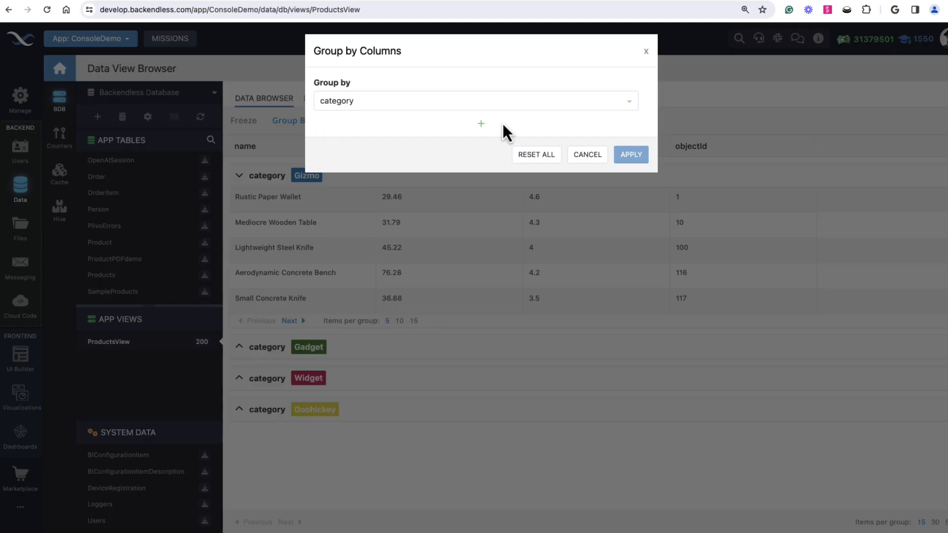
click(482, 125)
click(430, 147)
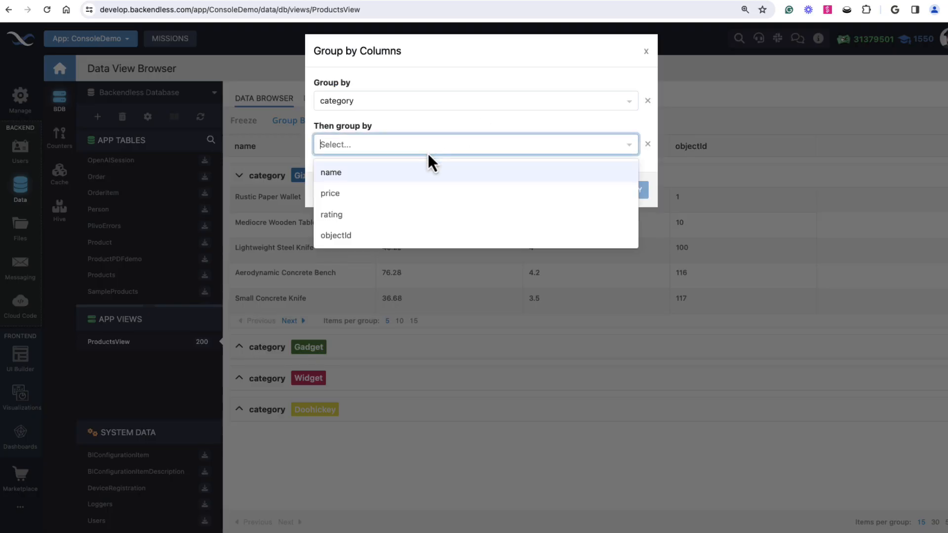
click(417, 215)
click(642, 201)
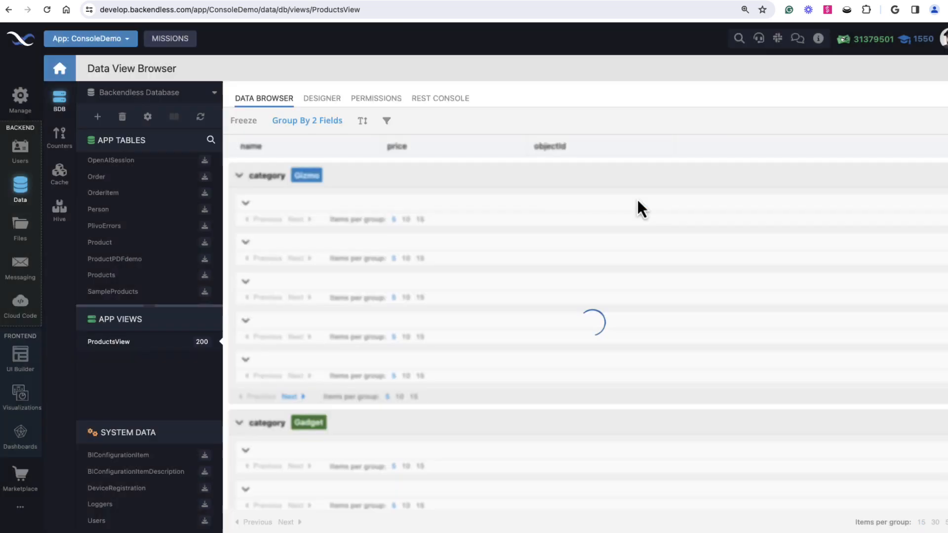
Collapse the Gizmo group and examine the rating subgroups inside the Gadget category.
click(239, 175)
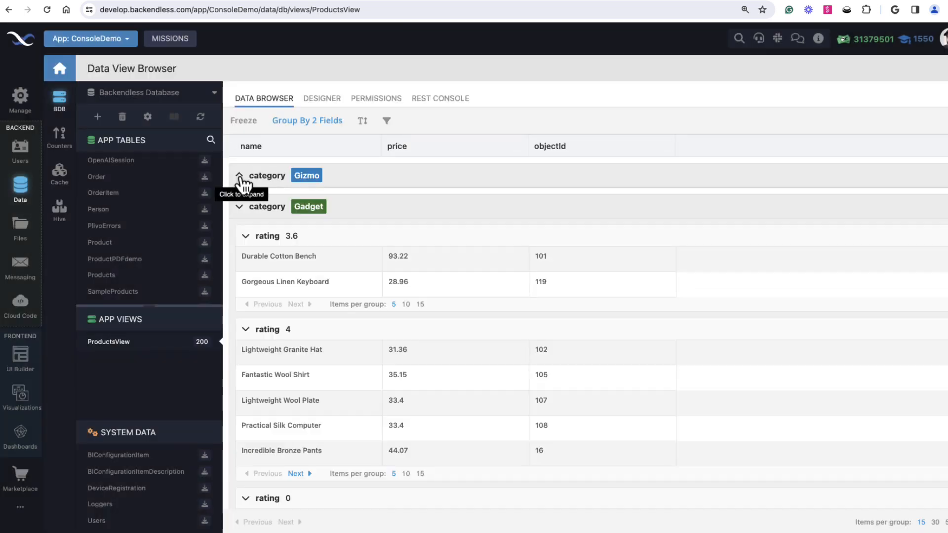
scroll(356, 247, down, 1)
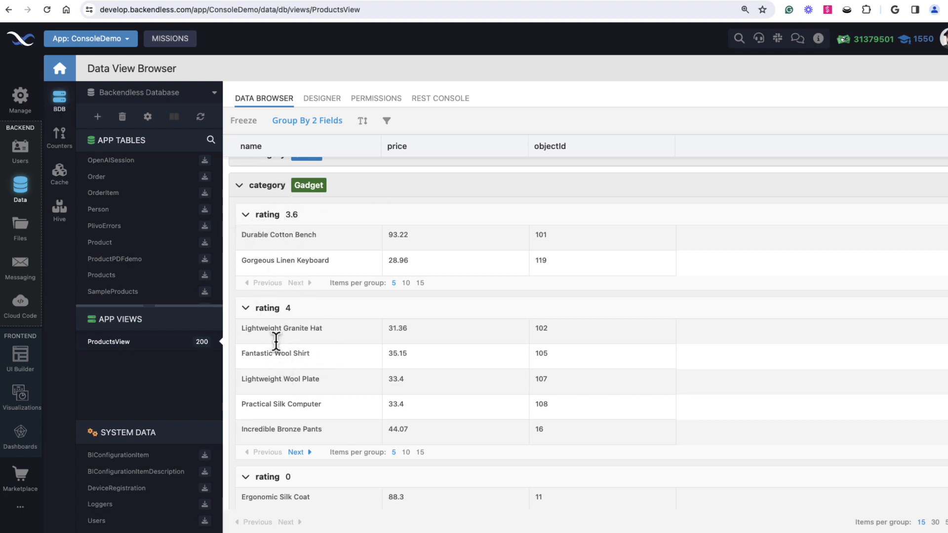
scroll(289, 355, down, 1)
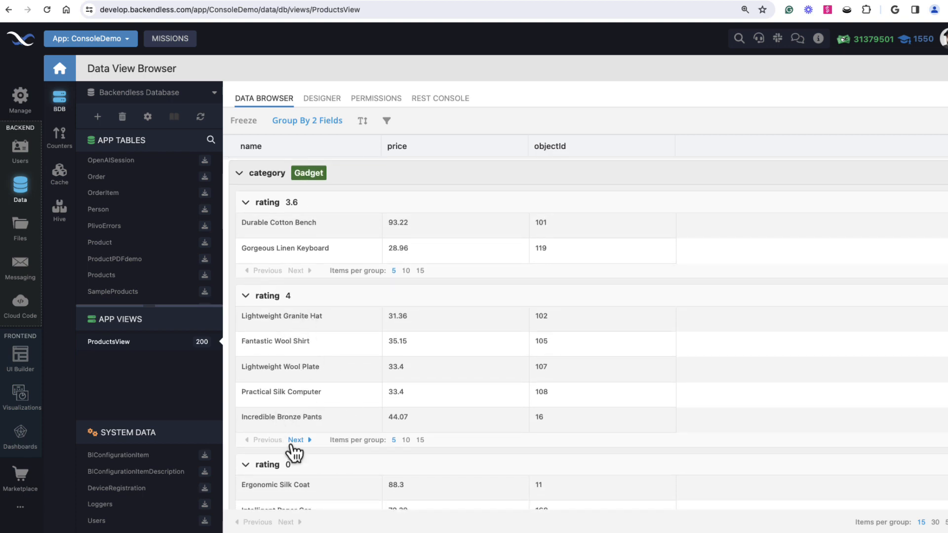
Page forward in Gadget's rating 4 subgroup, set it to 15 items per group and review its records.
click(295, 440)
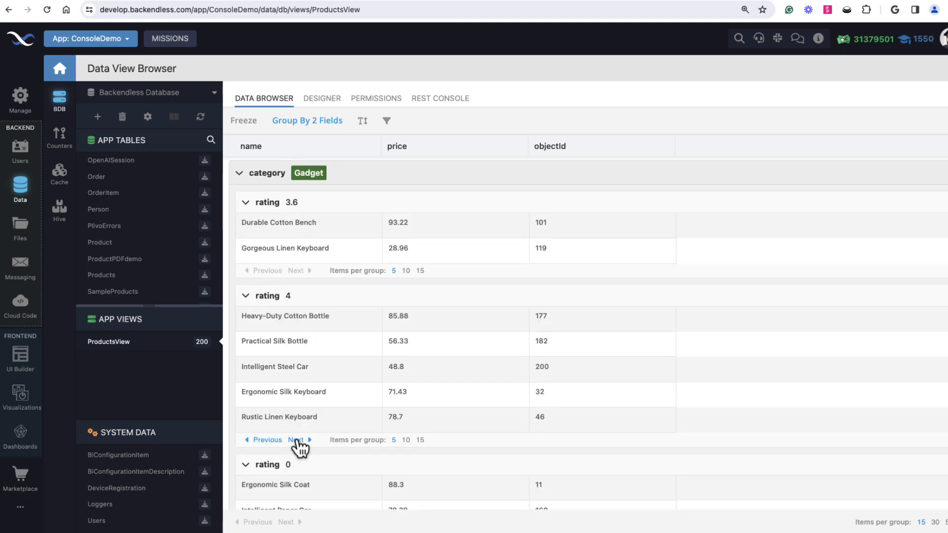
click(420, 440)
scroll(439, 378, down, 3)
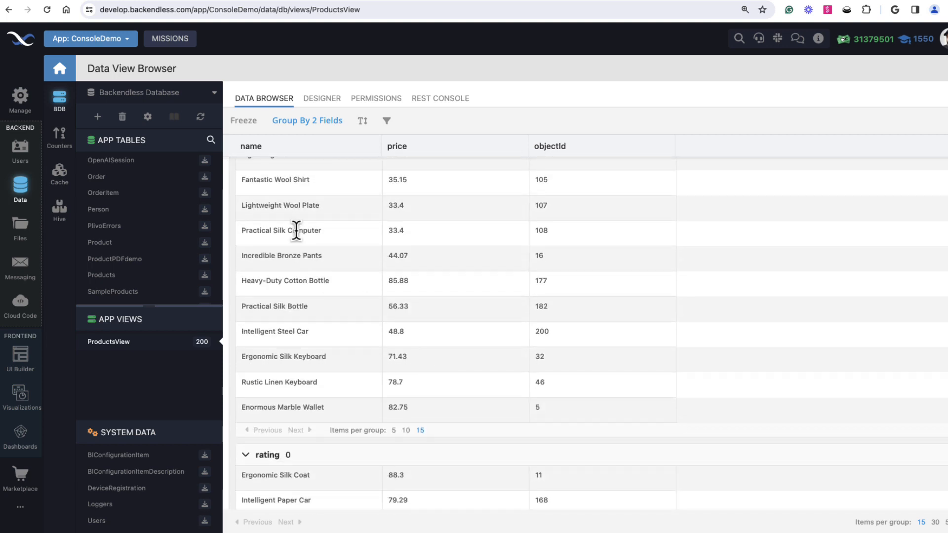
scroll(296, 230, up, 2)
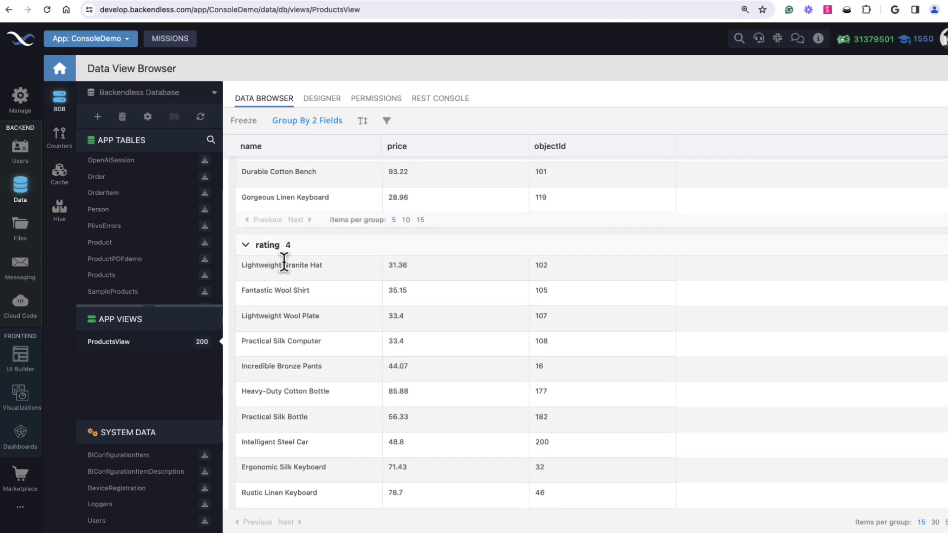
scroll(285, 262, up, 2)
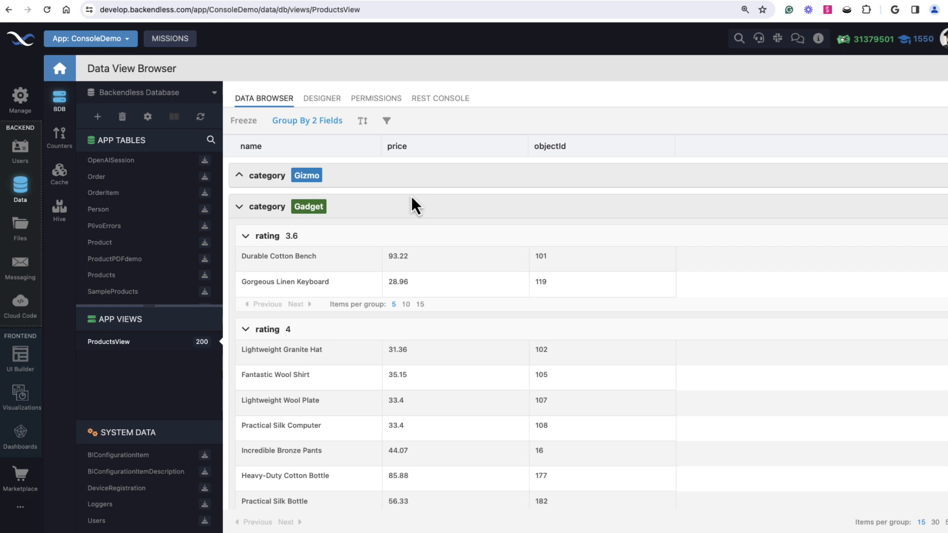
Start a new page in the UI Builder's featureVideos container, with a Marketplace template as its source.
click(26, 359)
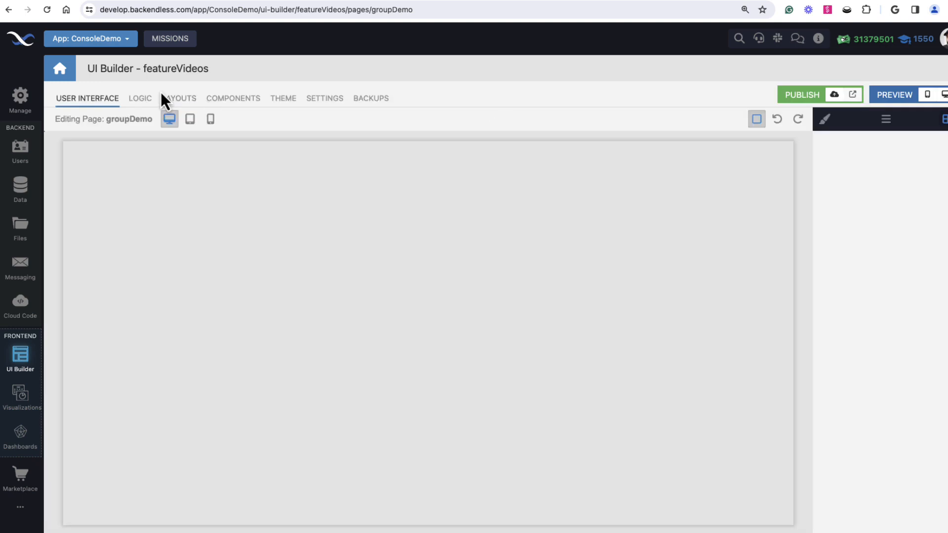
click(125, 119)
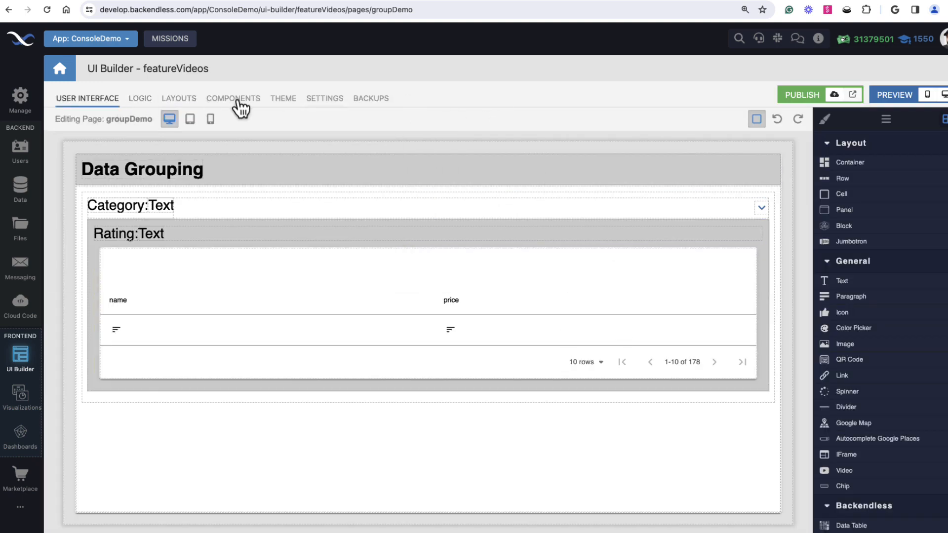
mouse_move(131, 120)
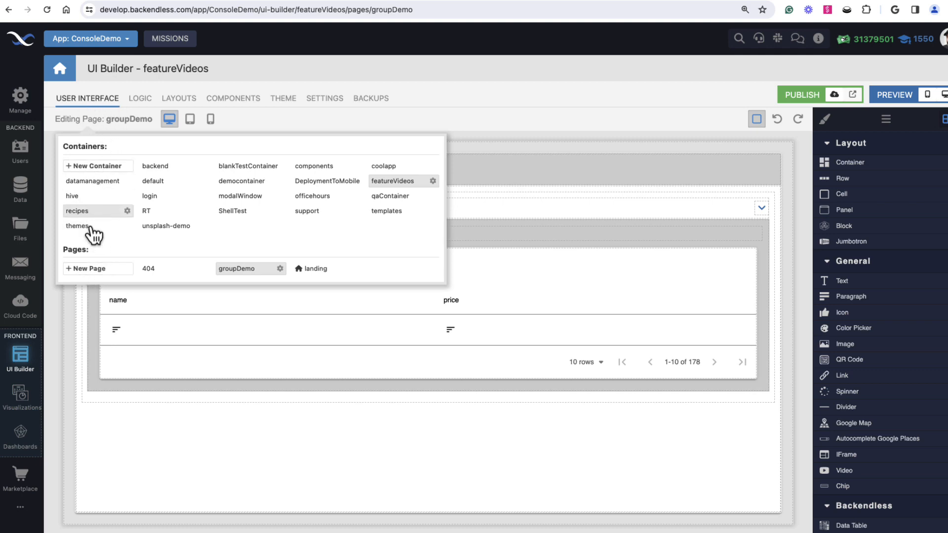
click(98, 269)
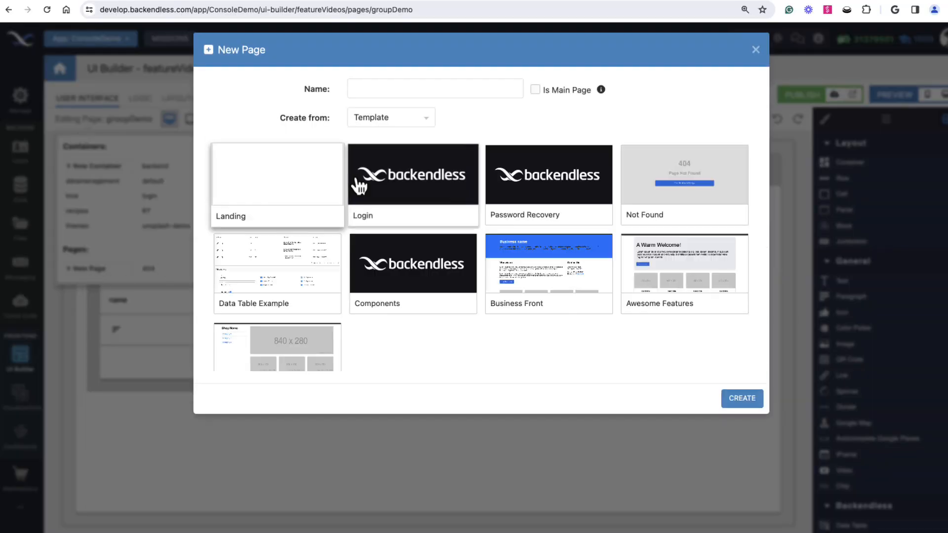
click(411, 121)
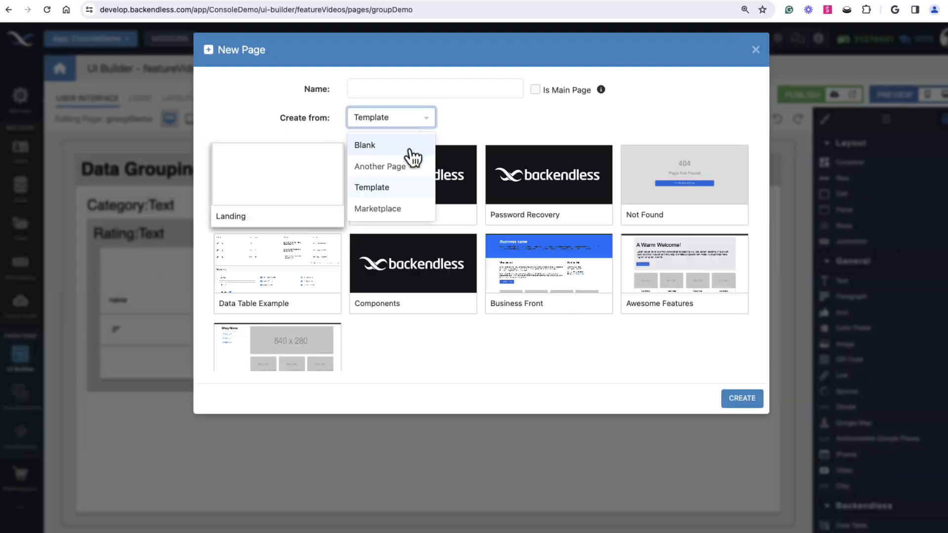
click(415, 213)
Name the page groupingAPI and create it from the Grouping API Demo template.
click(399, 90)
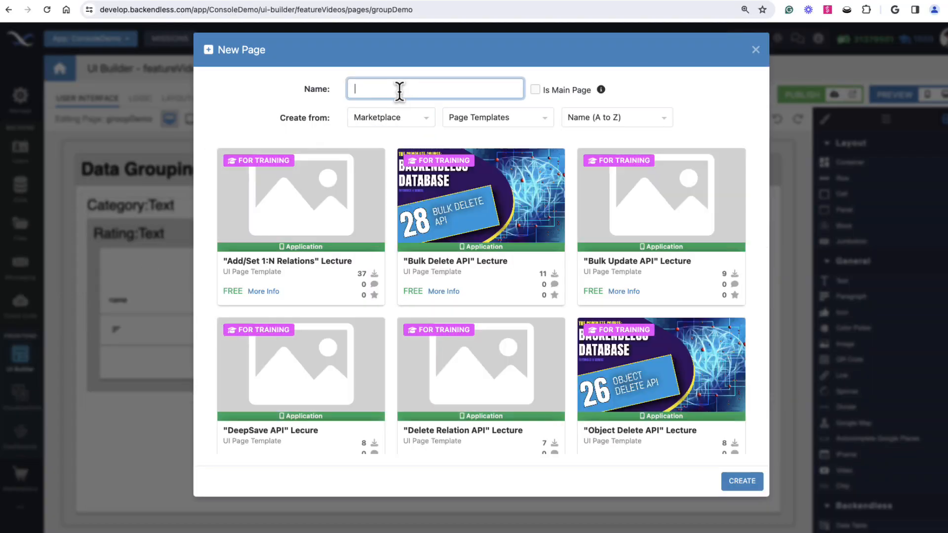
text(group)
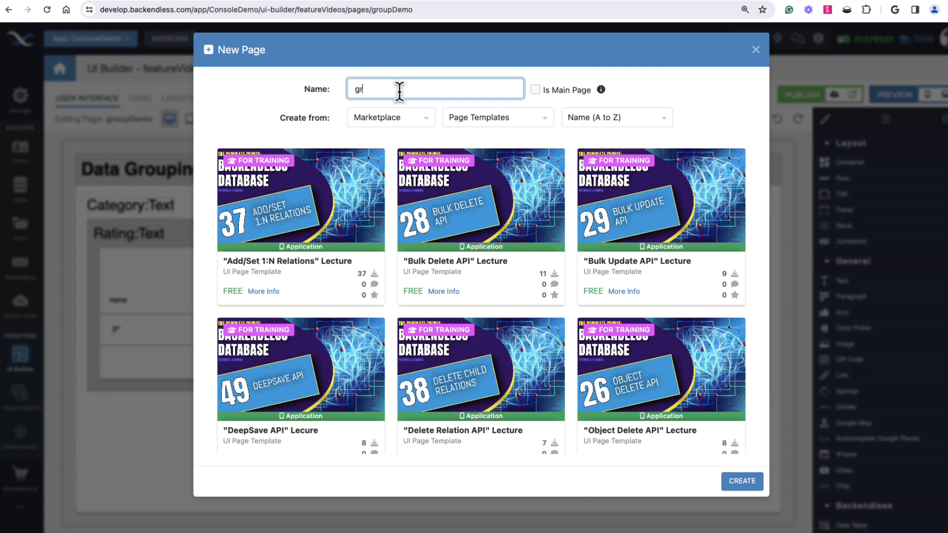
text(ingAPI)
scroll(492, 195, down, 3)
scroll(492, 195, down, 20)
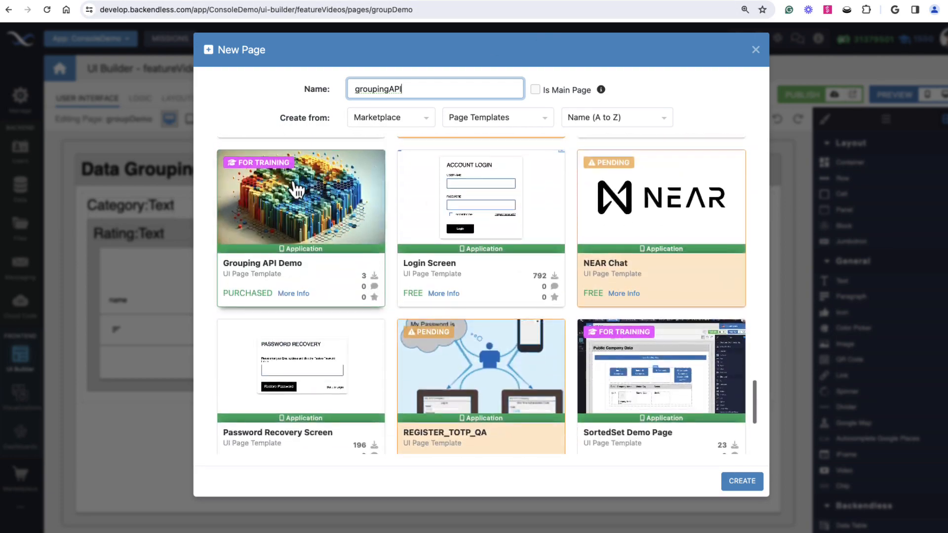
click(302, 195)
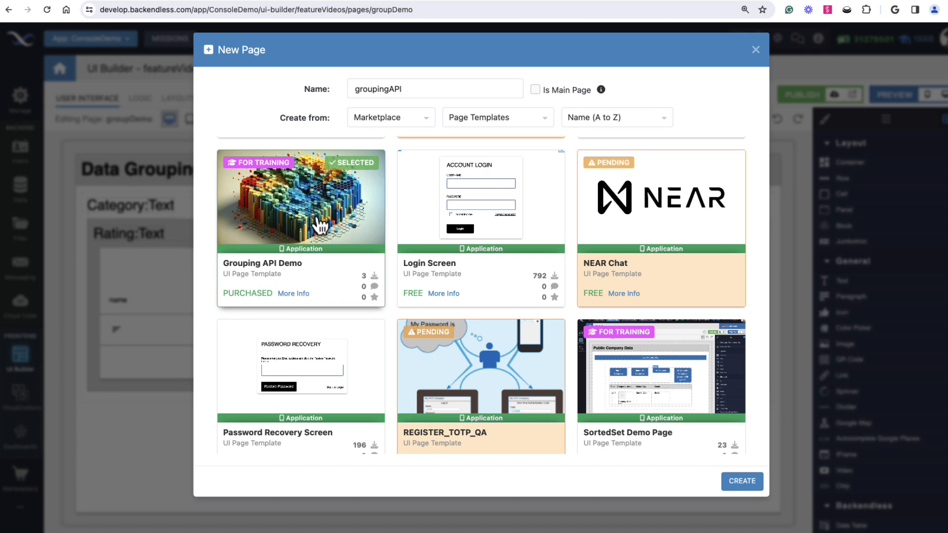
scroll(320, 227, up, 1)
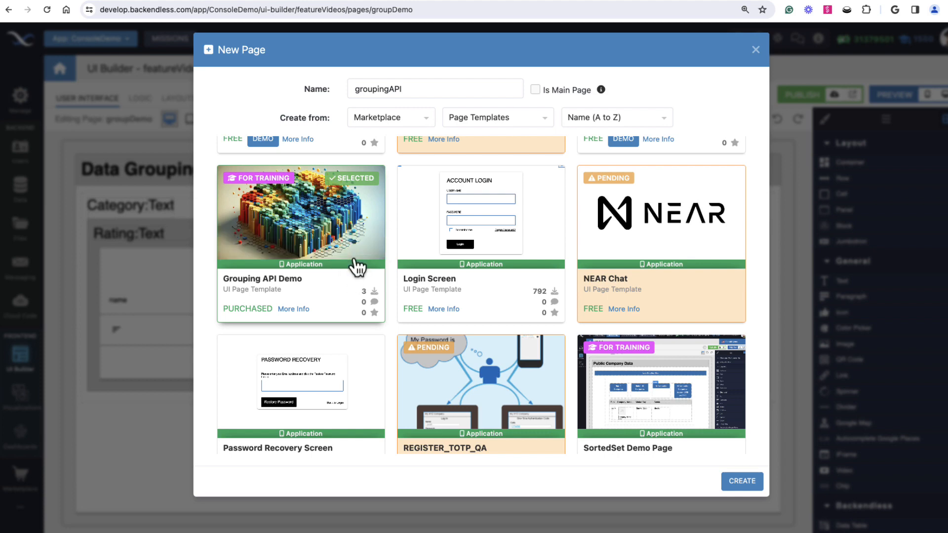
click(743, 481)
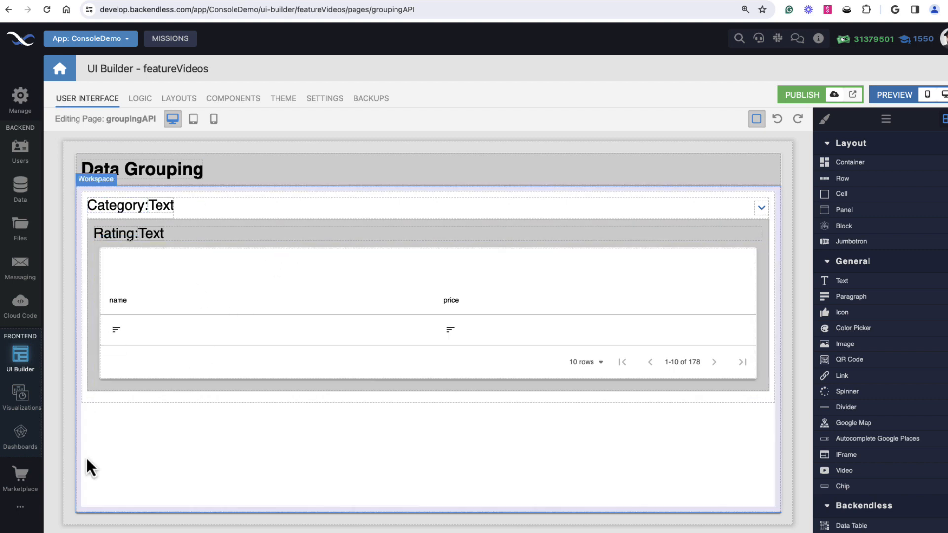
Find Grouping API Demo among the Marketplace's user interface page templates and view its product details.
click(34, 481)
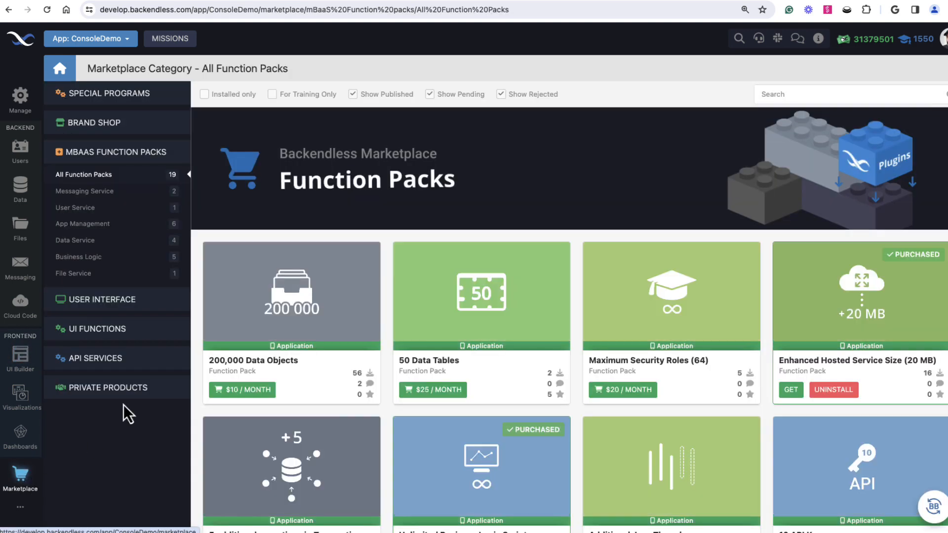
click(113, 303)
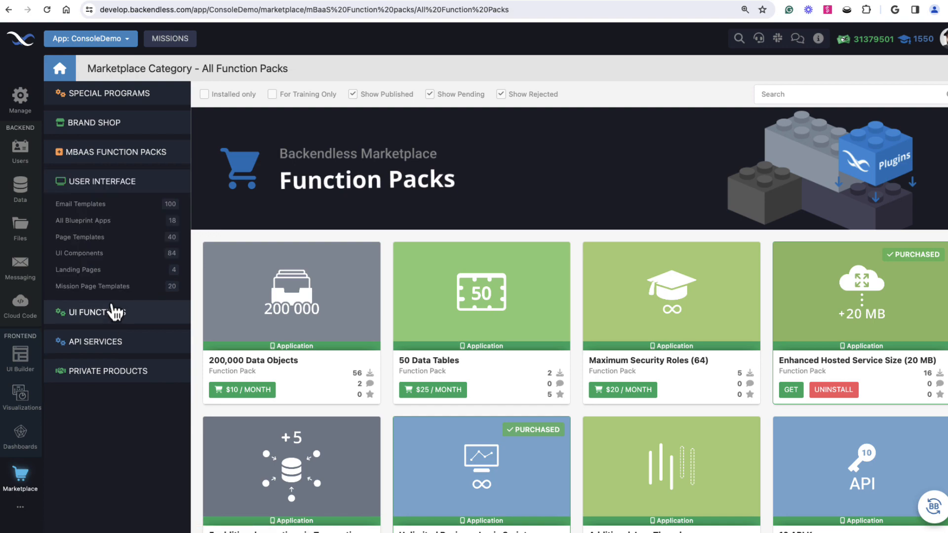
click(103, 241)
scroll(542, 338, down, 14)
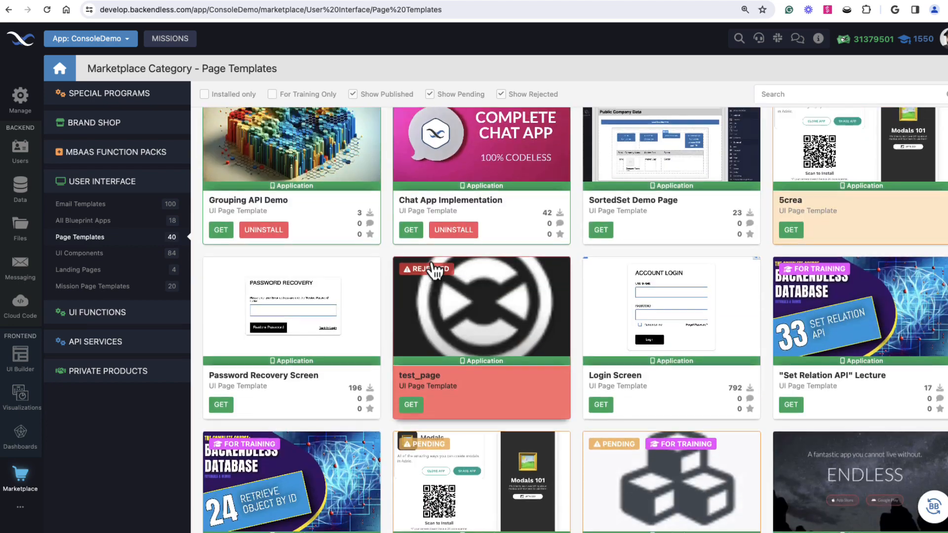
scroll(395, 271, up, 4)
click(364, 275)
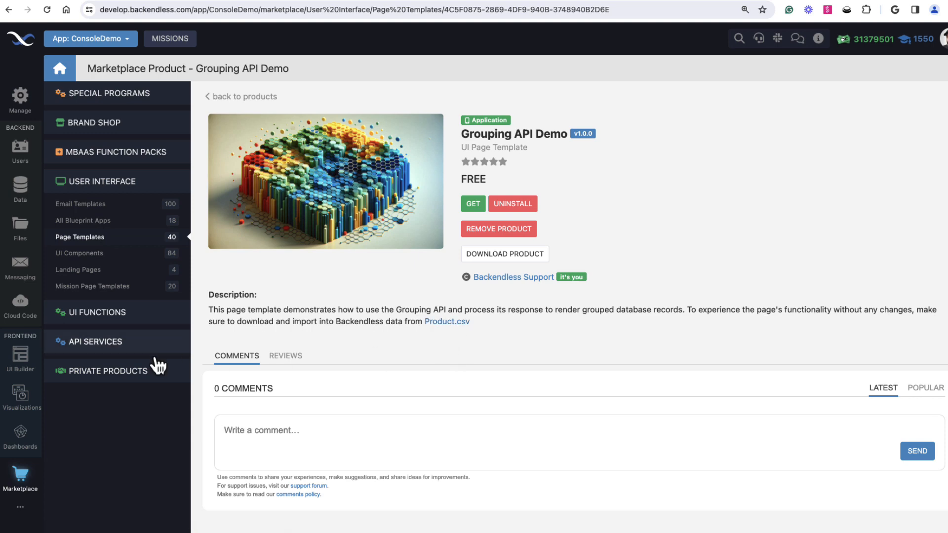
Return to the UI Builder, preview the groupingAPI page and look through the Gizmo category's rating groups.
click(21, 356)
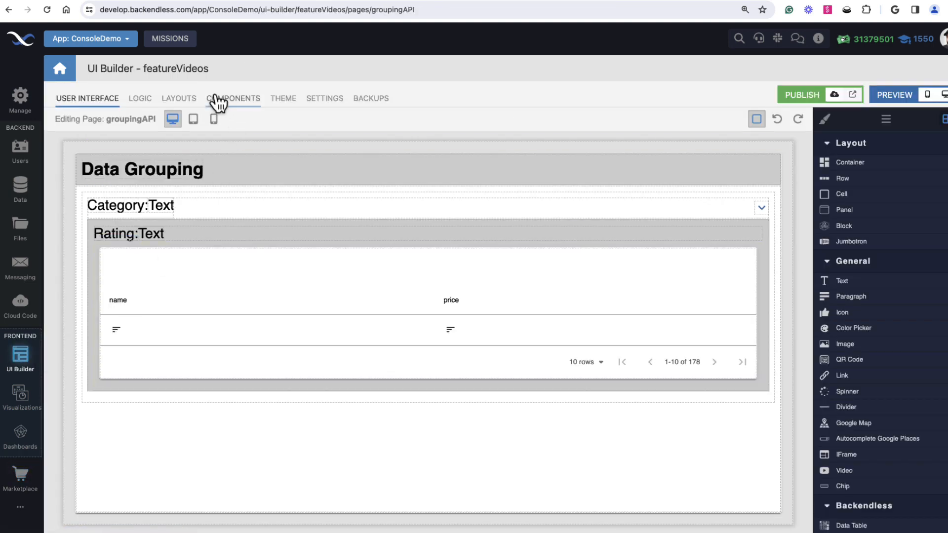
mouse_move(148, 122)
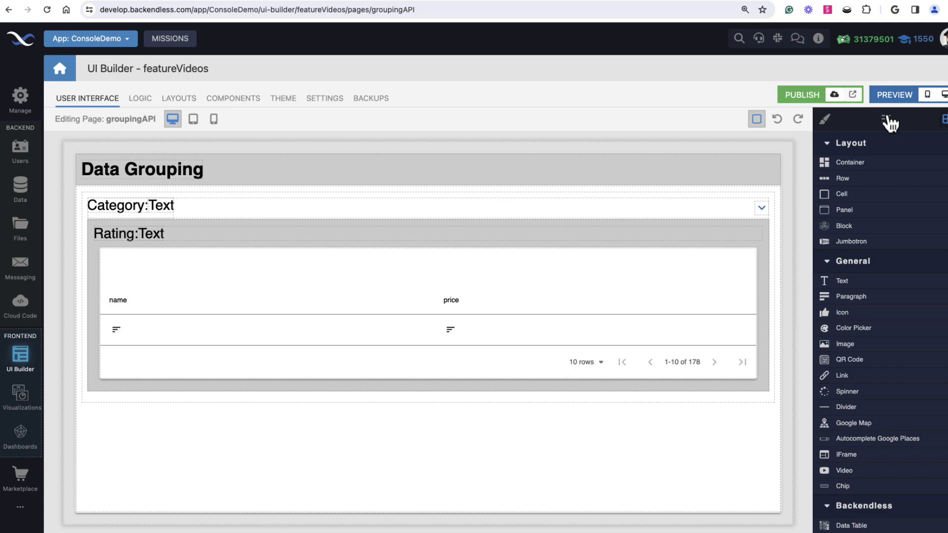
click(943, 94)
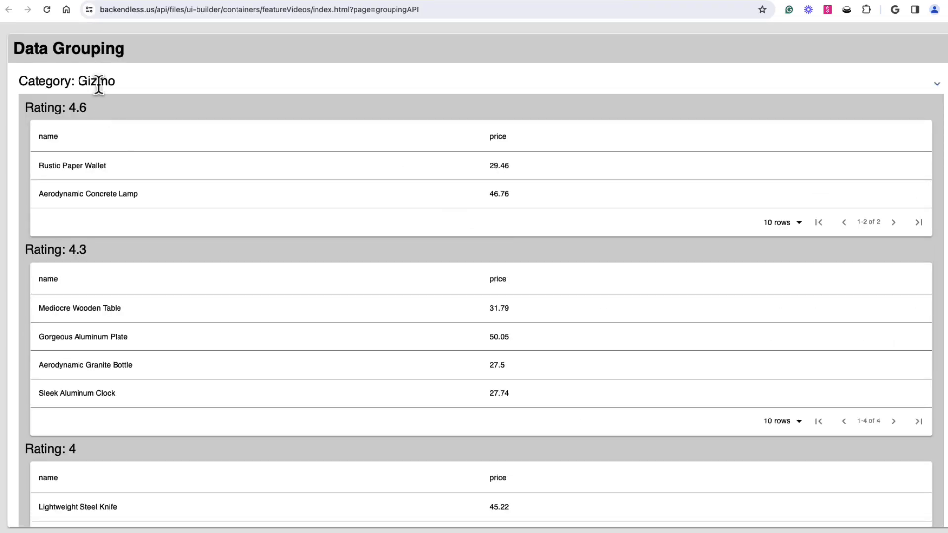
scroll(101, 91, down, 3)
scroll(106, 118, down, 5)
scroll(112, 142, up, 8)
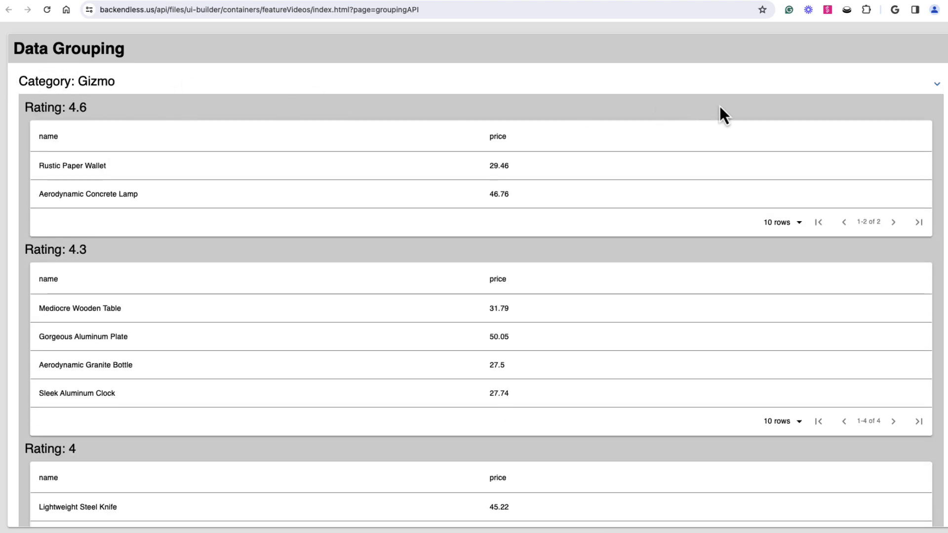
Collapse the Gizmo, Gadget, Widget and Doohickey categories on the previewed page.
click(941, 88)
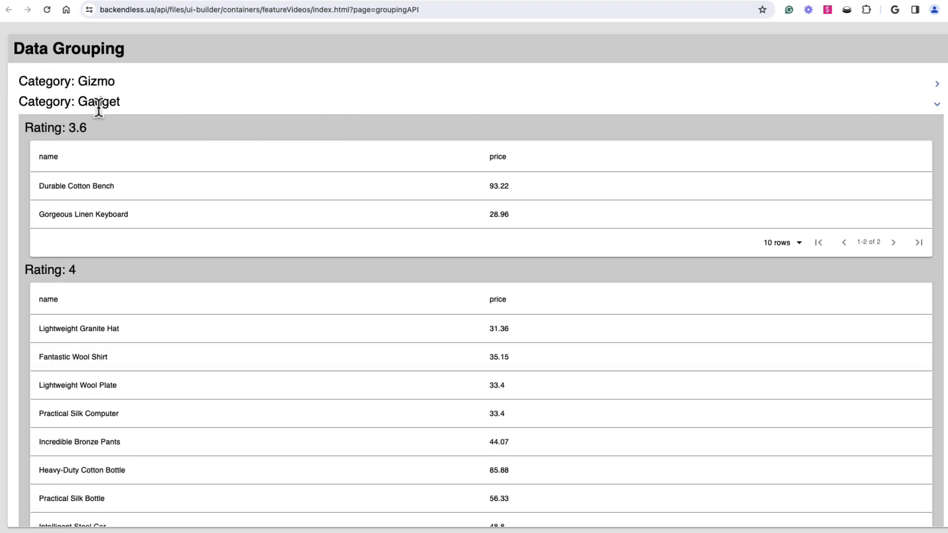
click(937, 105)
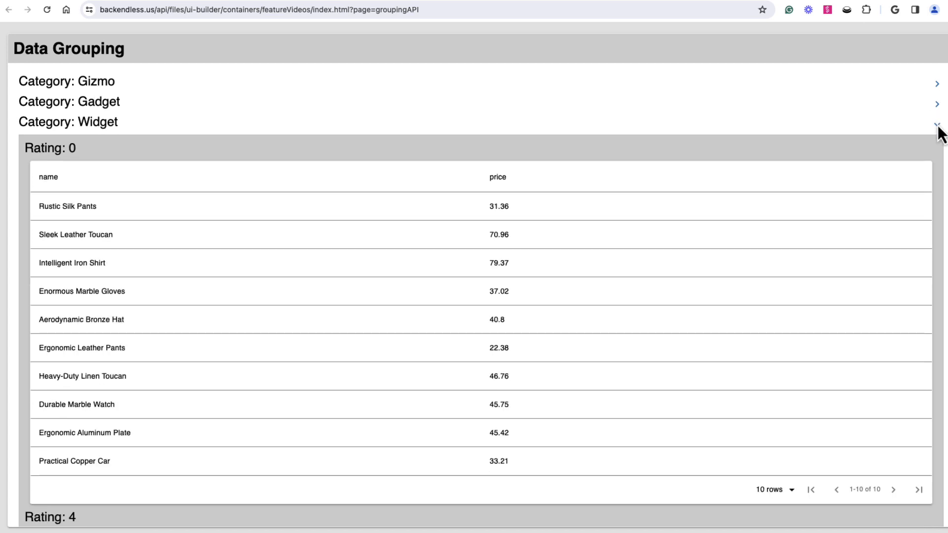
click(939, 125)
click(938, 145)
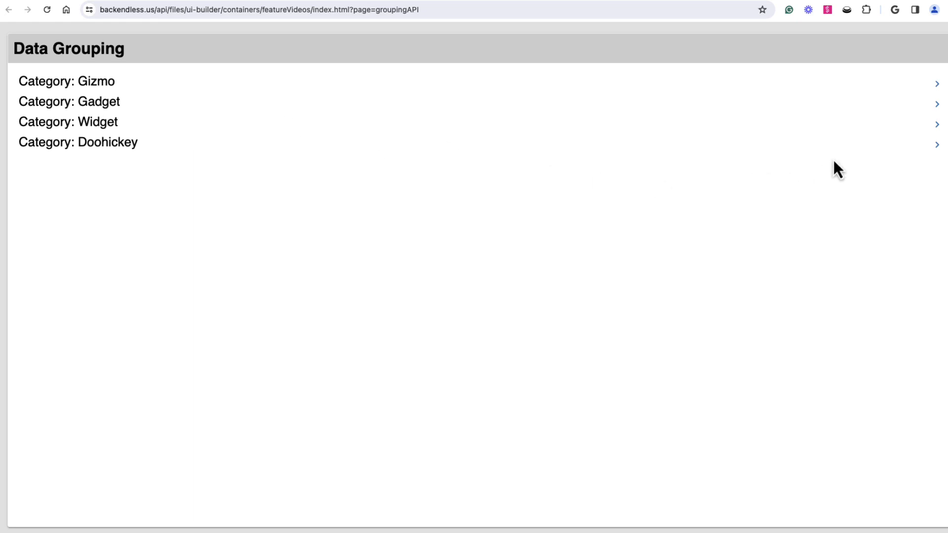
Expand the Gadget category and review the products listed under each of its ratings.
click(936, 104)
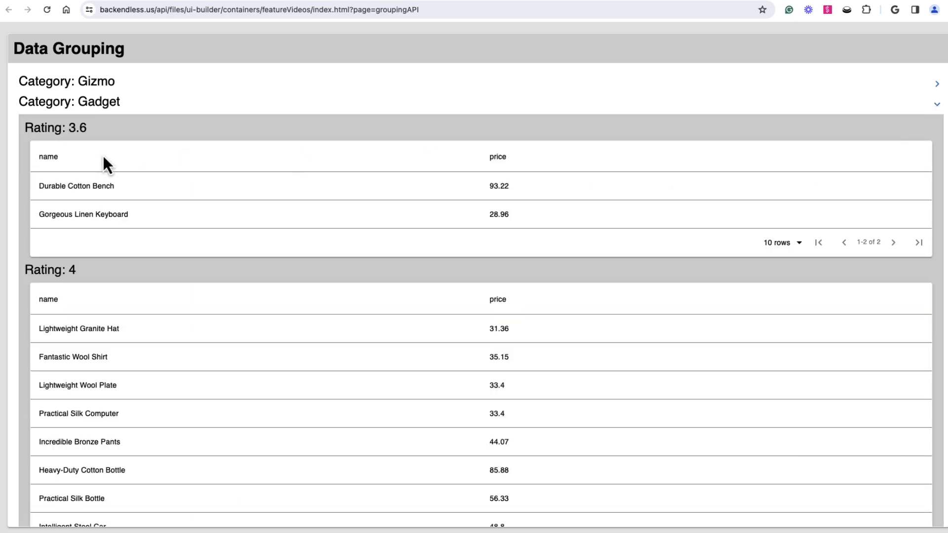
scroll(101, 141, down, 3)
scroll(74, 266, down, 5)
scroll(93, 267, up, 4)
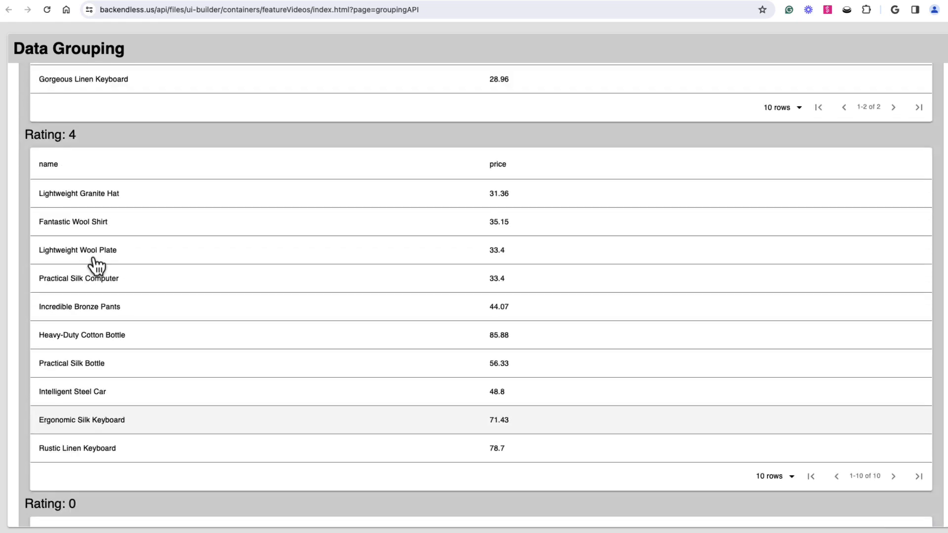
scroll(123, 343, down, 8)
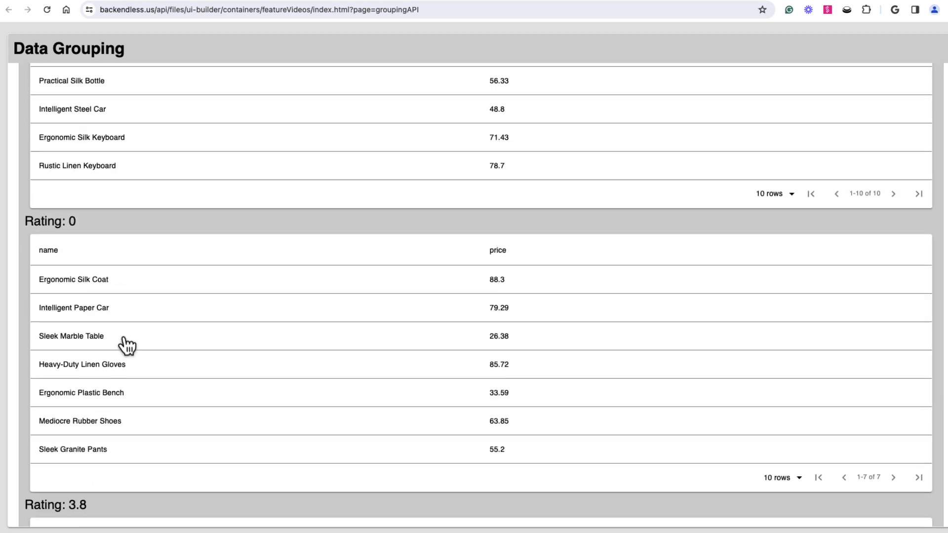
scroll(205, 353, down, 2)
scroll(205, 353, up, 15)
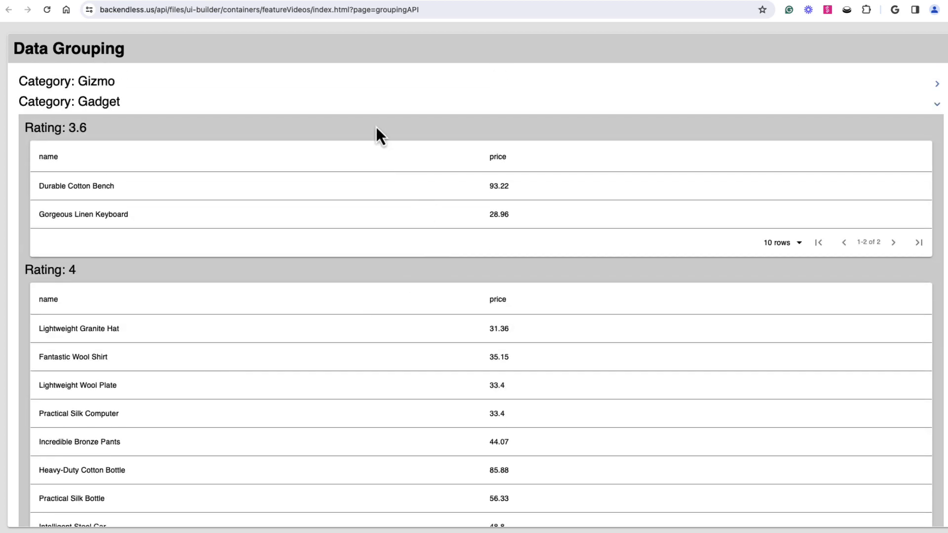
Open the browser's developer tools on network activity and reload the page to record its requests.
right_click(390, 48)
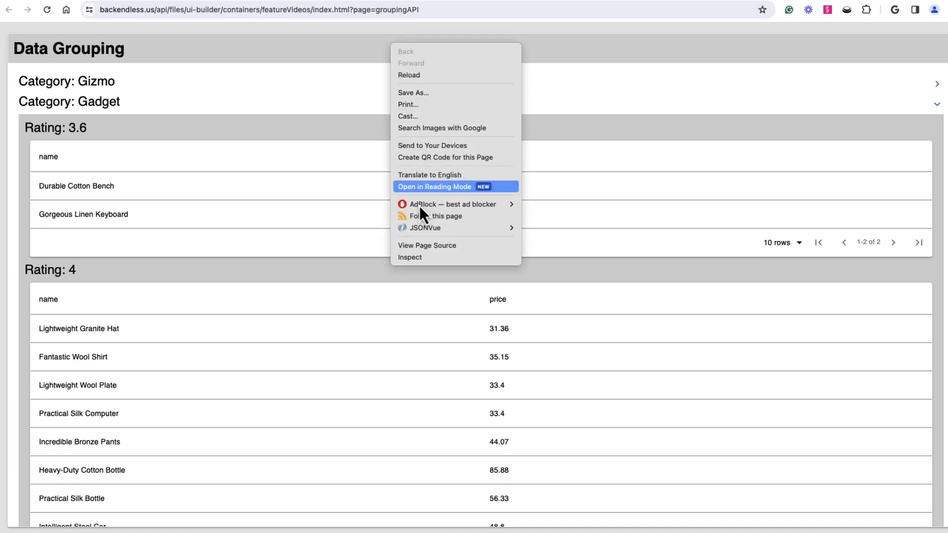
click(430, 256)
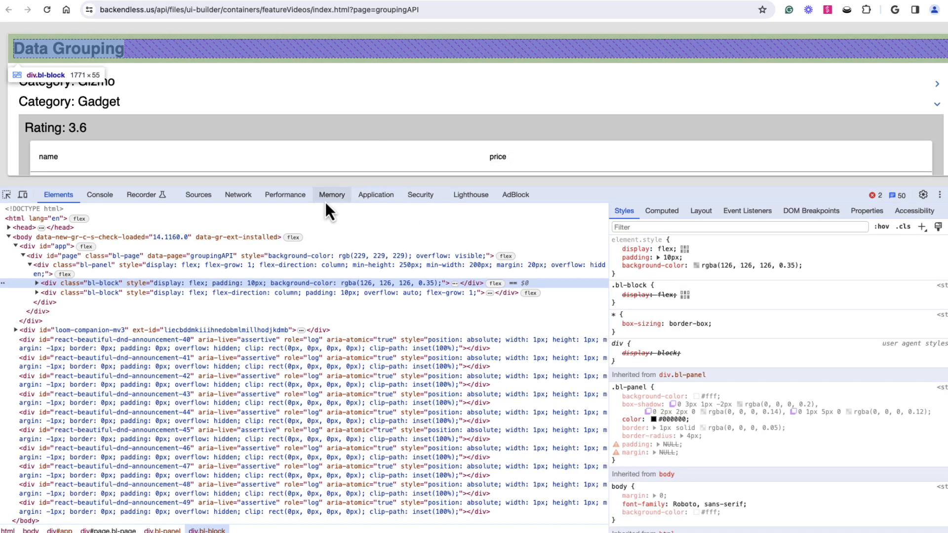
click(238, 195)
drag(692, 192, 712, 314)
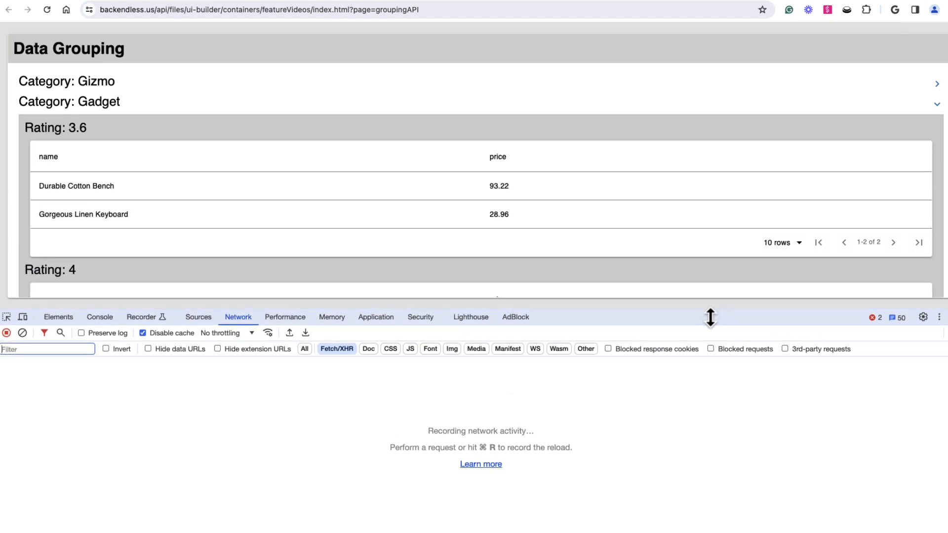
click(49, 13)
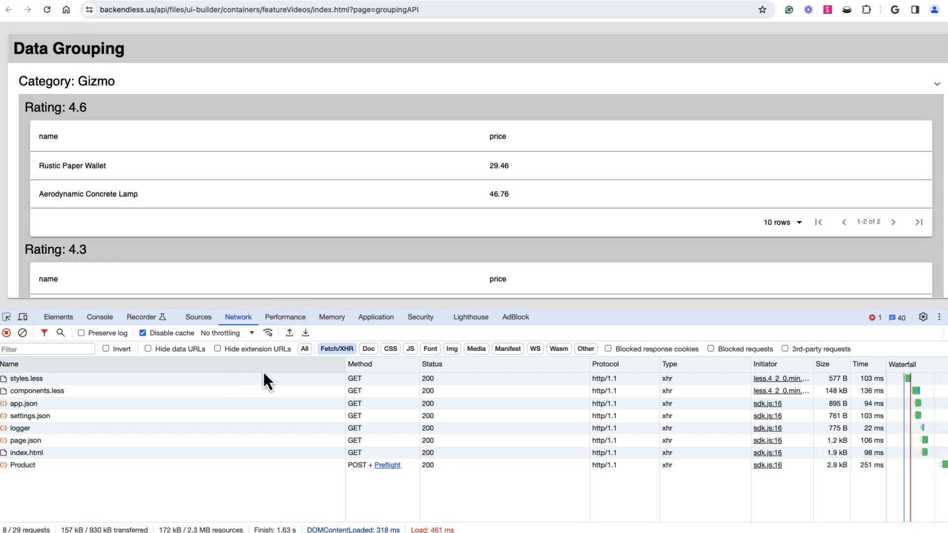
Enlarge the developer tools and examine the headers of the Product request.
drag(651, 310, 647, 227)
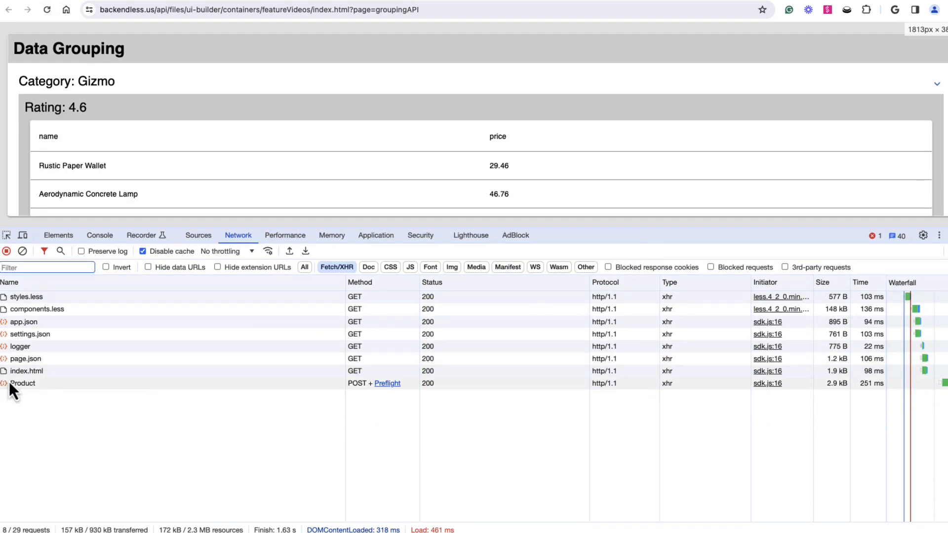
click(38, 386)
click(190, 283)
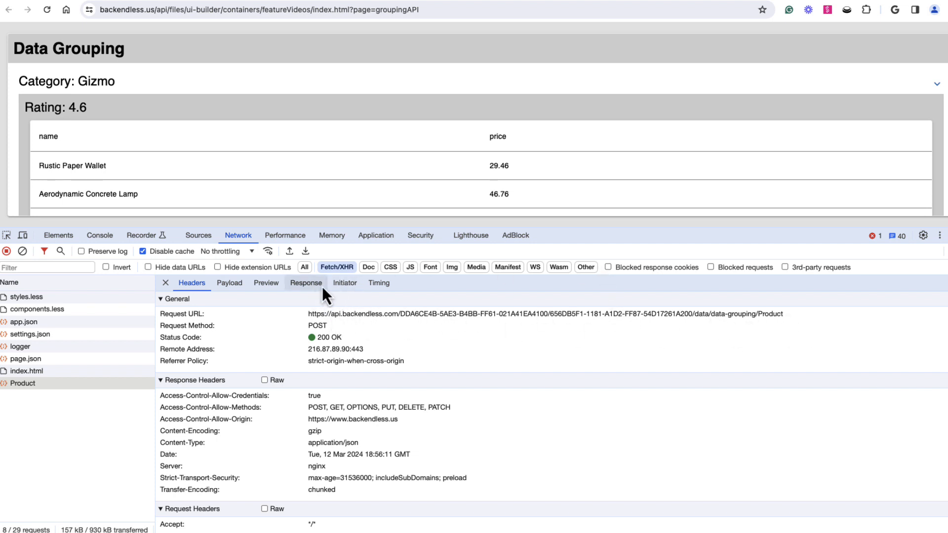
Examine the Product request's payload and expand the items array in its response preview.
click(228, 283)
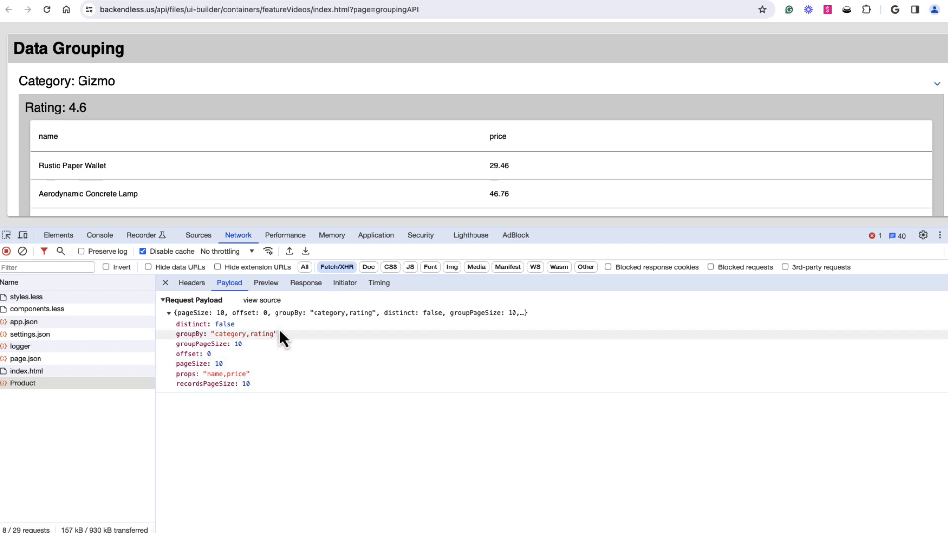
click(267, 283)
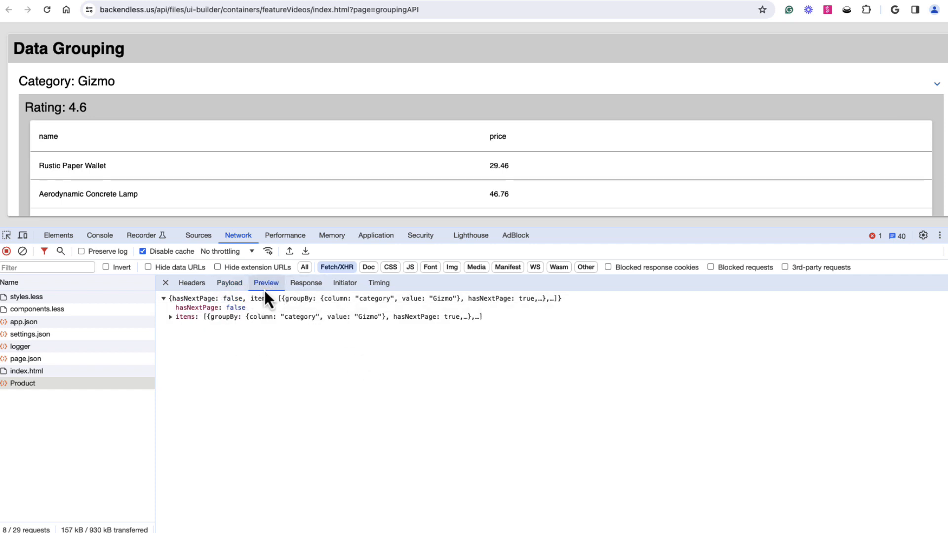
click(171, 319)
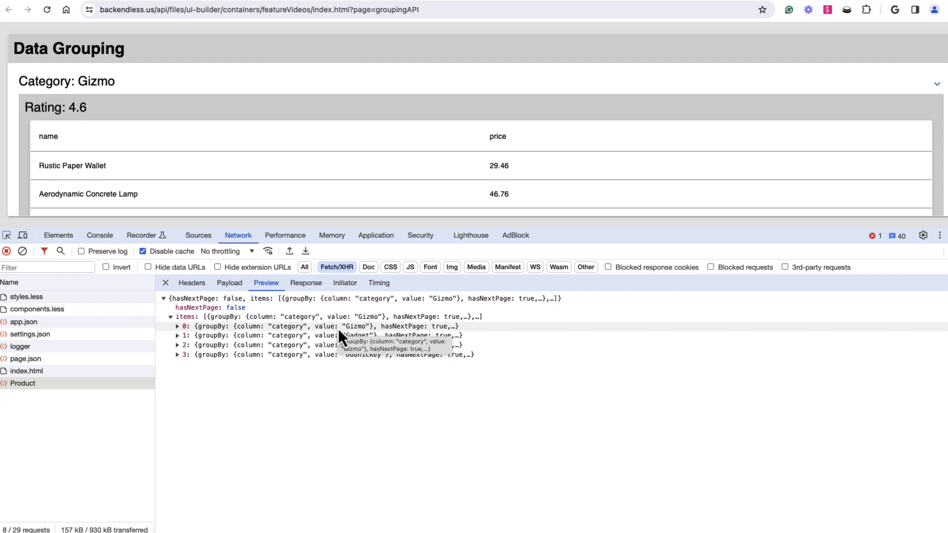
Expand the Gizmo category group in the response preview and examine the column and value in its groupBy object.
click(179, 328)
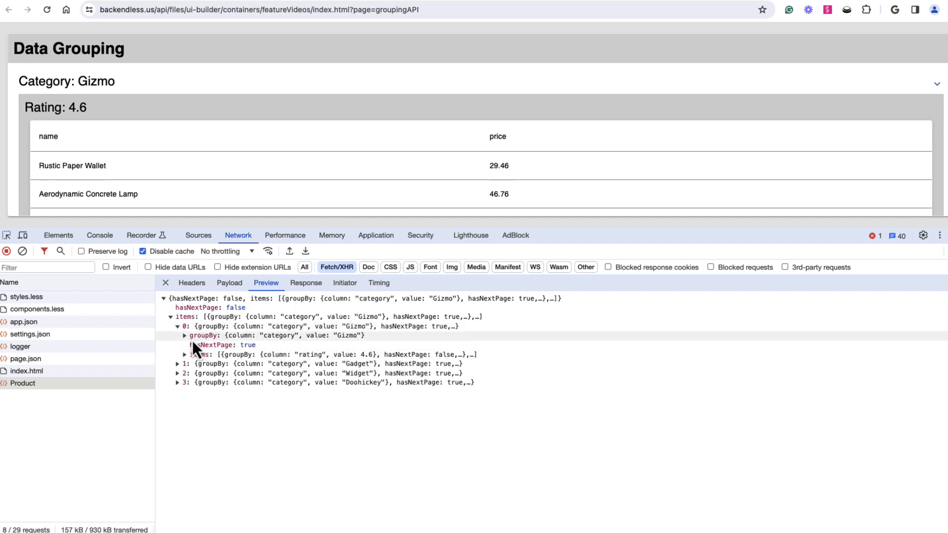
click(185, 338)
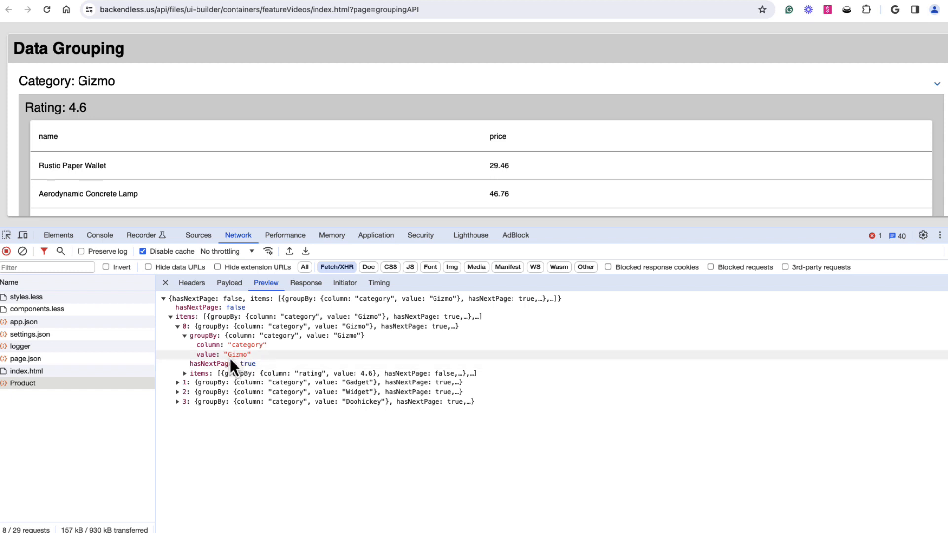
click(185, 336)
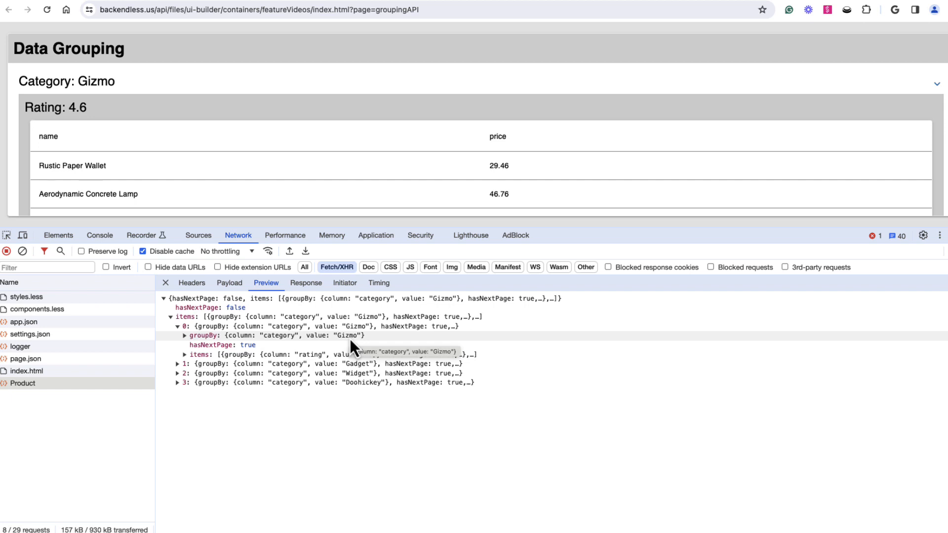
Examine the Gizmo group's nested rating items, including the 4.6 rating's groupBy and product records, and collapse the Gizmo group again.
click(185, 355)
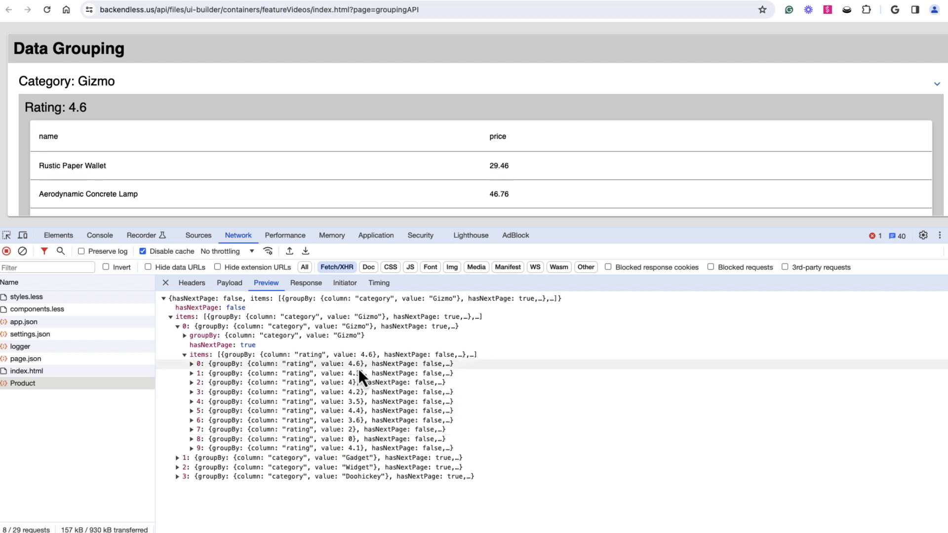
click(192, 364)
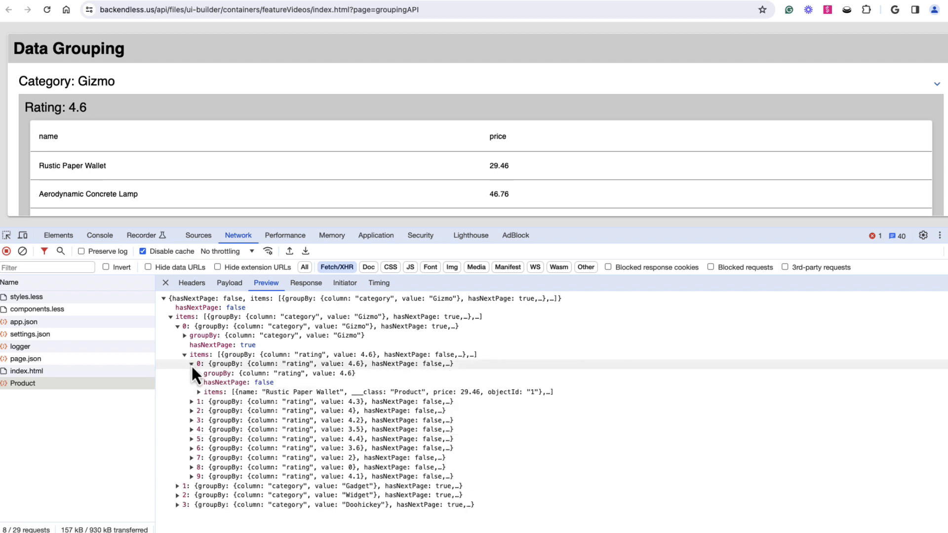
click(199, 374)
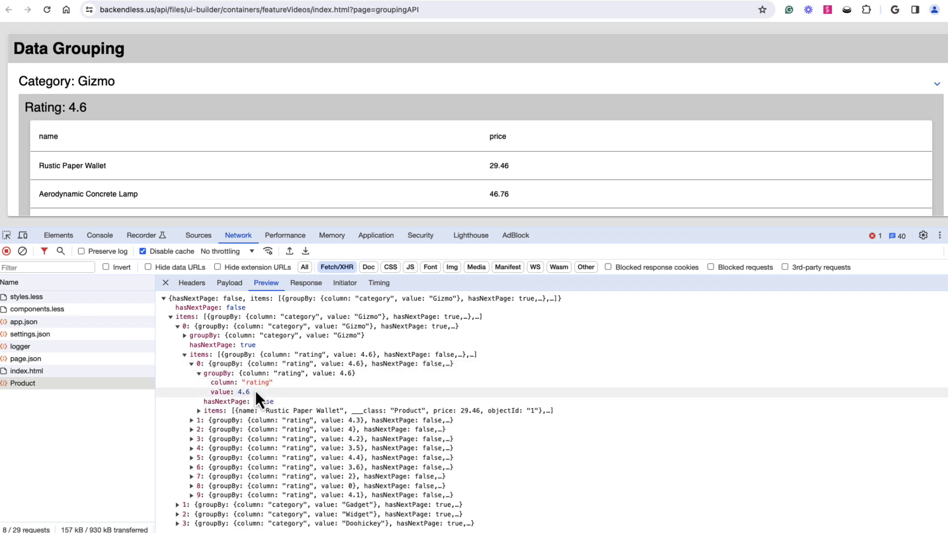
click(200, 412)
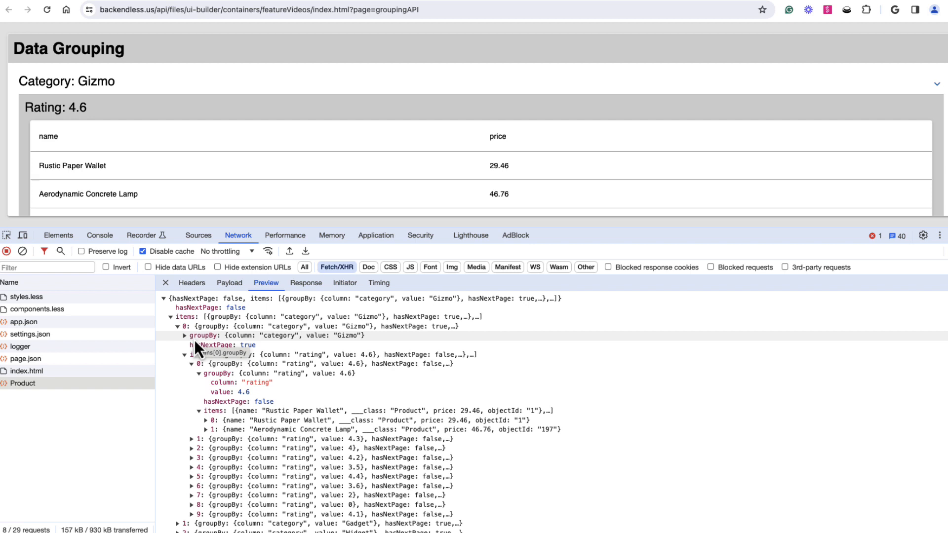
click(184, 355)
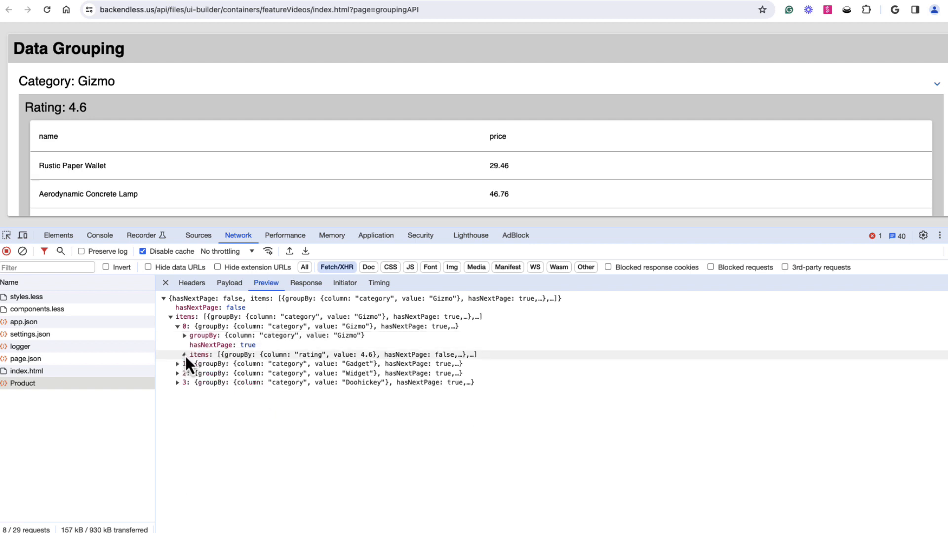
click(177, 327)
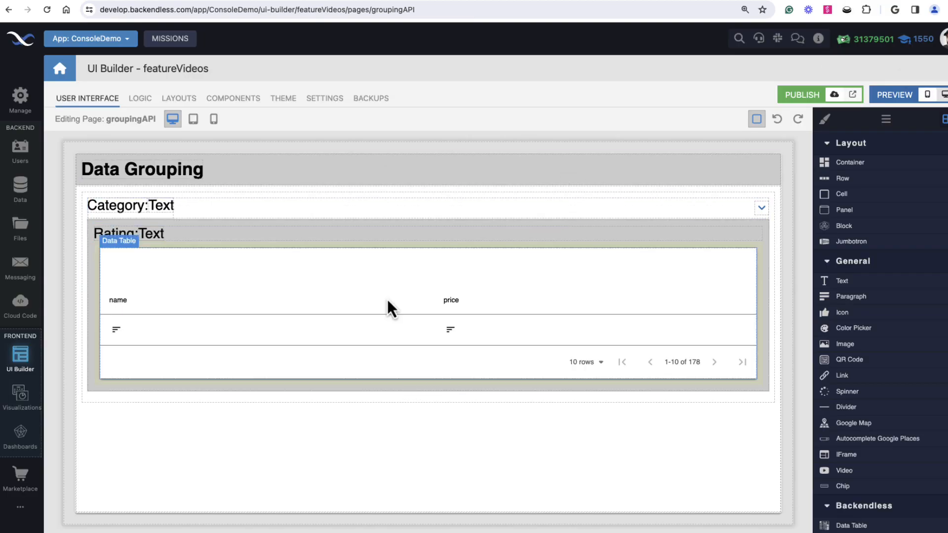
In the UI Builder, open the Page component's logic and examine the Load Grouped Table/View objects block in On Page Enter.
click(532, 150)
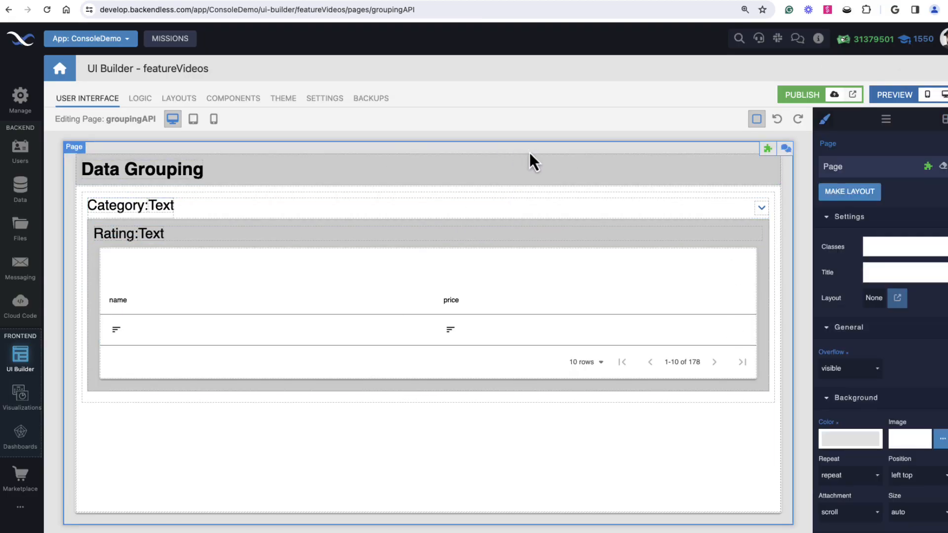
click(768, 149)
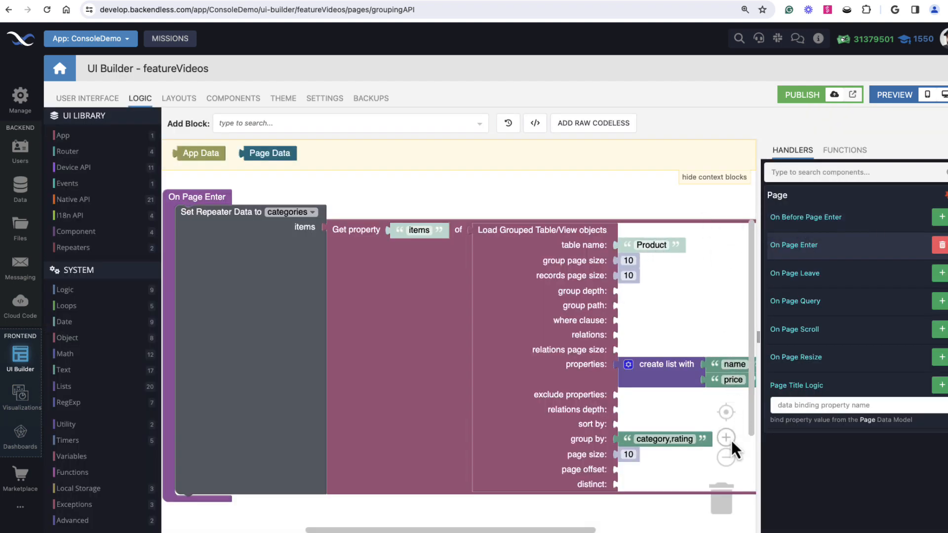
click(725, 457)
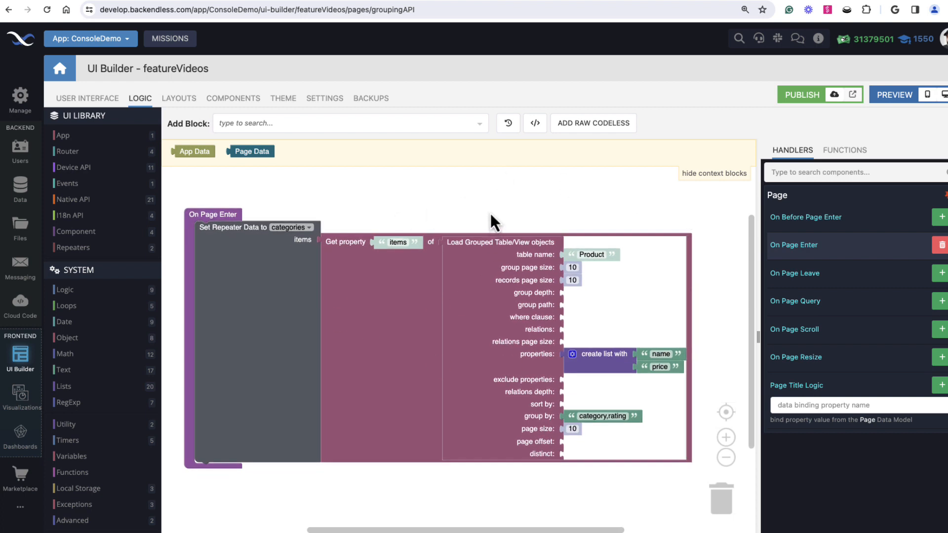
click(487, 275)
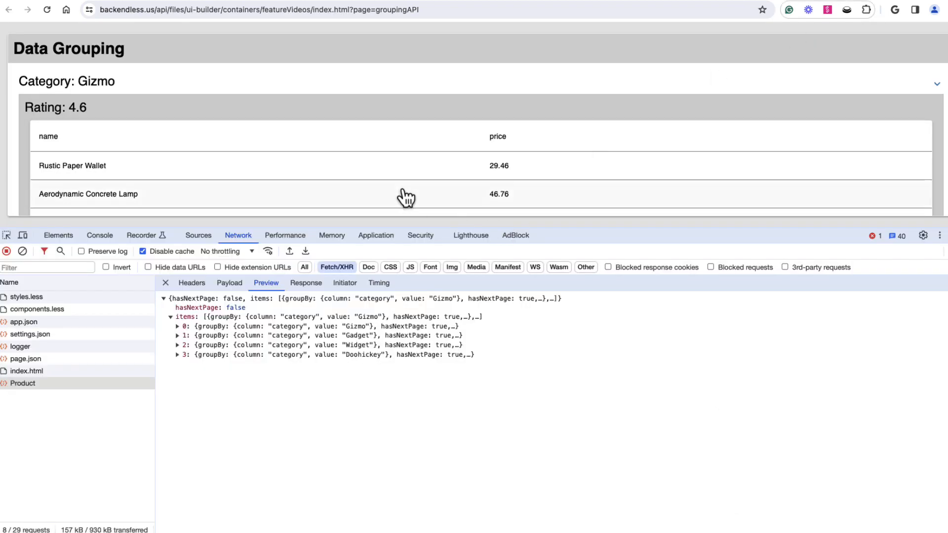
Return to the live groupingAPI page, shrink the developer tools, and examine the Product response's top-level hasNextPage and items properties.
drag(573, 226, 576, 409)
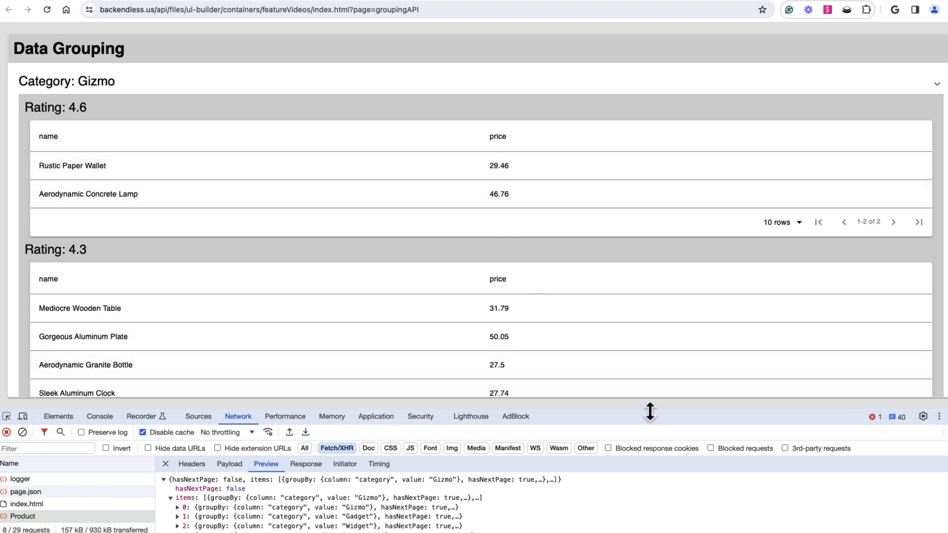
drag(650, 408, 657, 340)
click(845, 0)
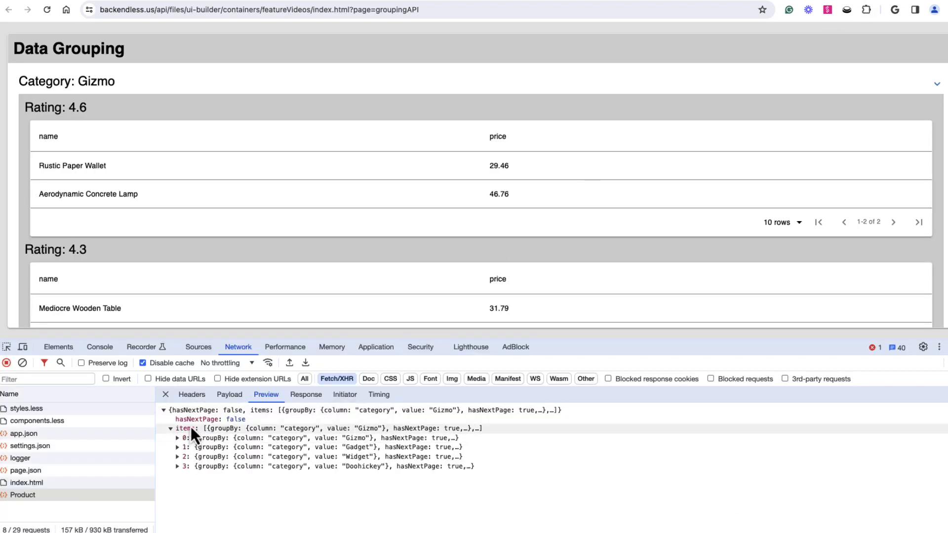
click(171, 428)
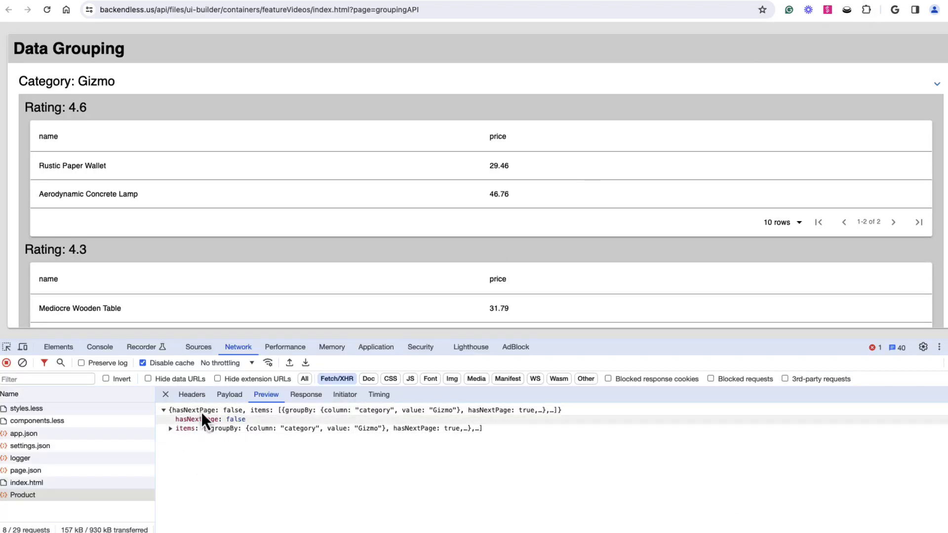
click(170, 431)
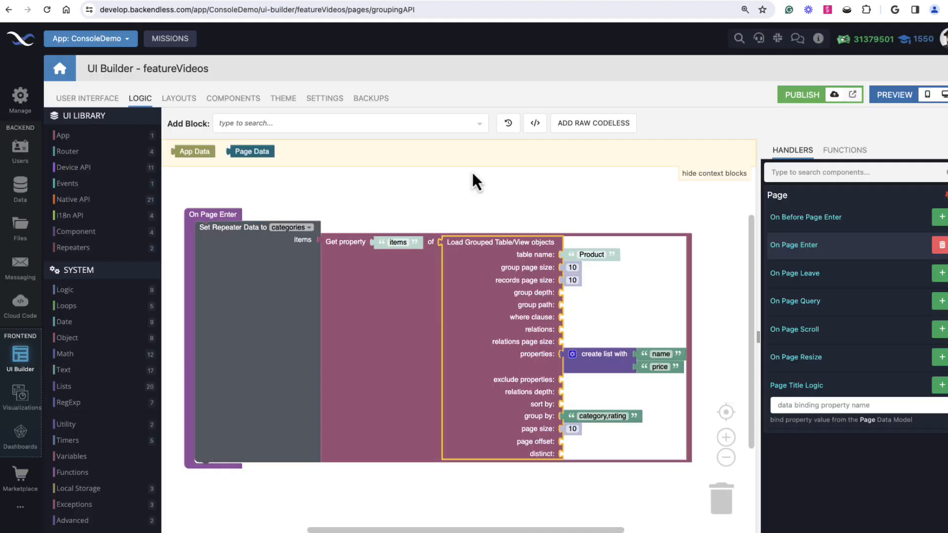
In the UI Builder, highlight the Get property block in On Page Enter and inspect the categories repeater block's settings in the page design.
click(391, 305)
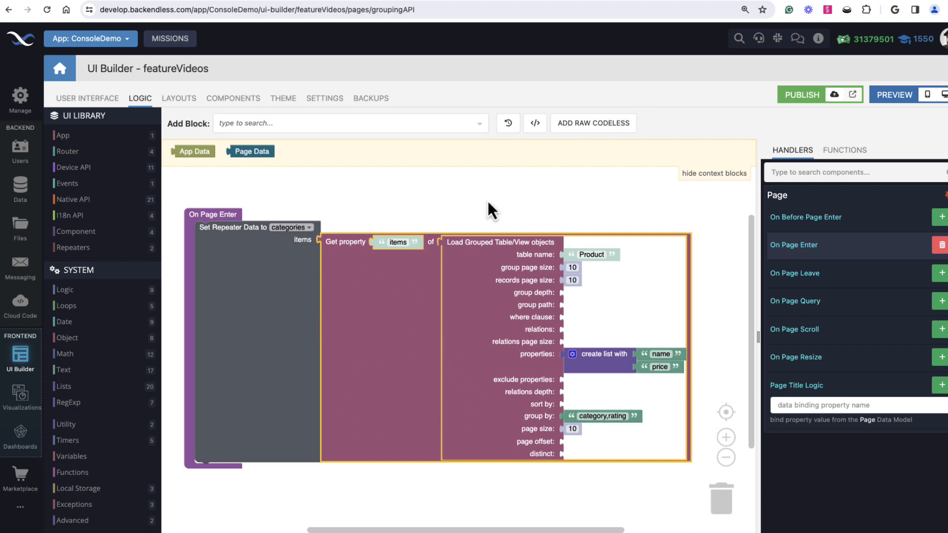
click(106, 101)
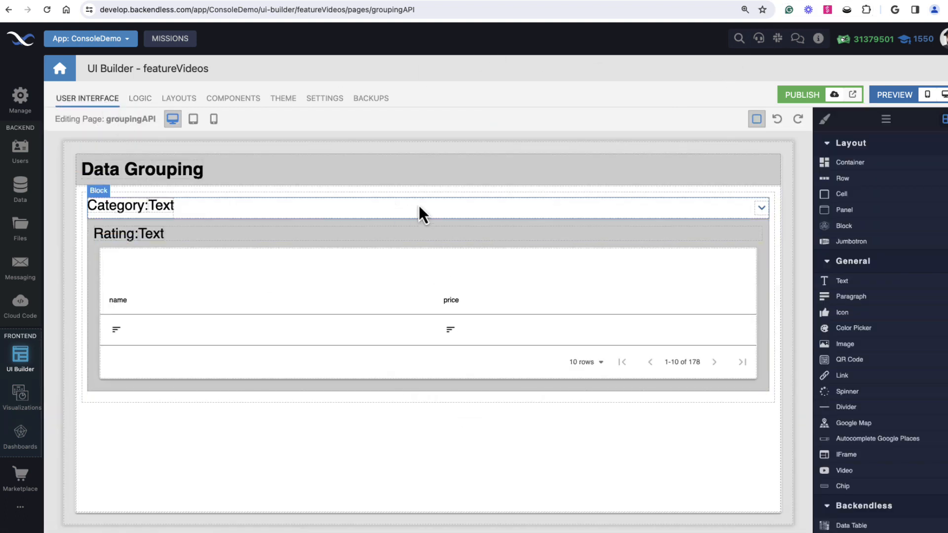
click(426, 205)
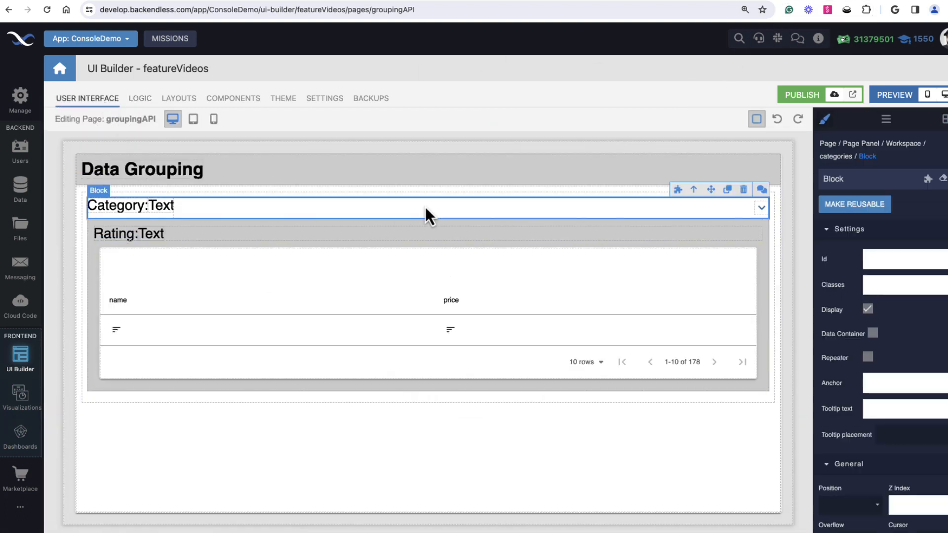
click(301, 195)
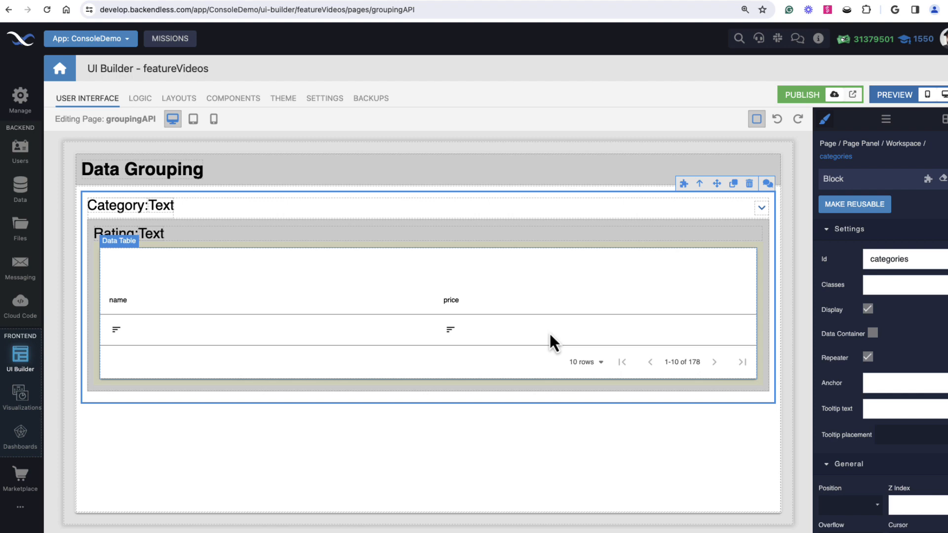
Open the logic of the text component beside the Category label and examine its Content Logic binding.
click(171, 212)
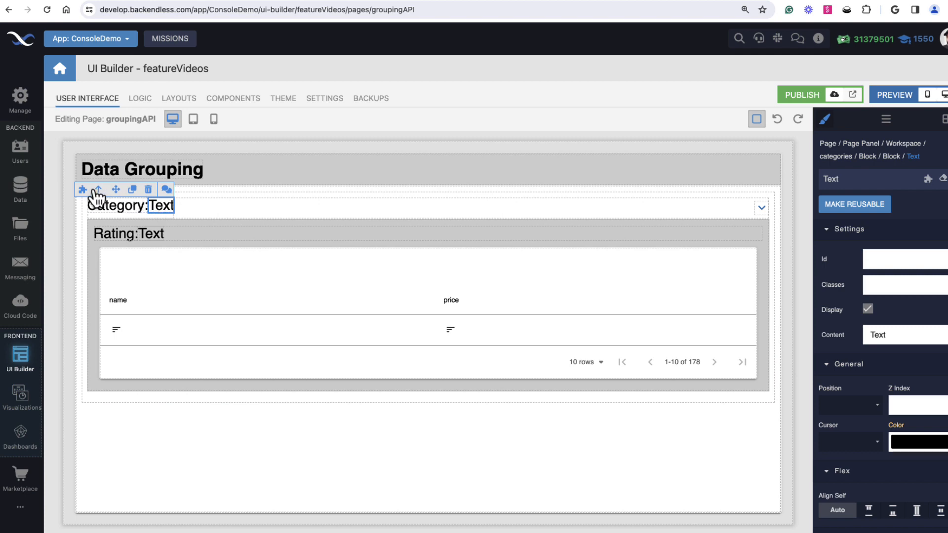
click(82, 191)
scroll(898, 420, down, 1)
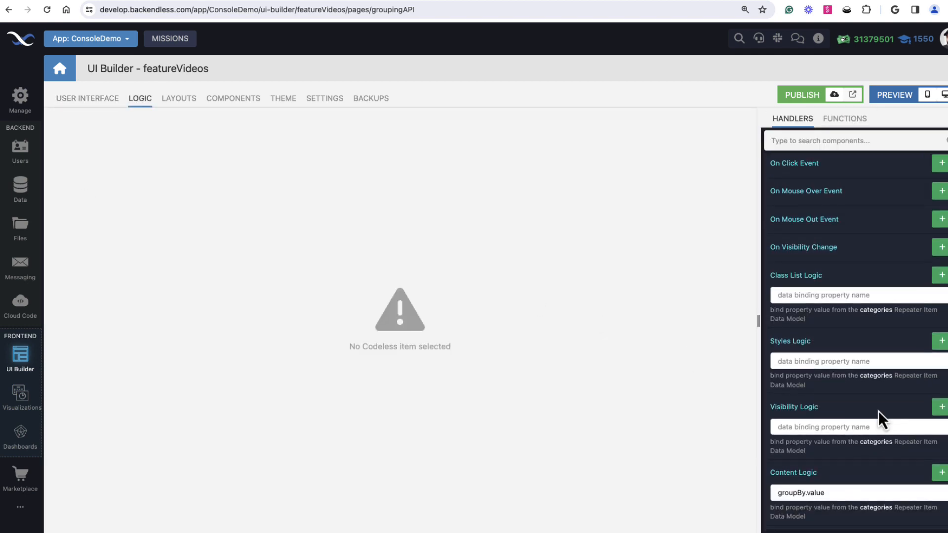
click(775, 493)
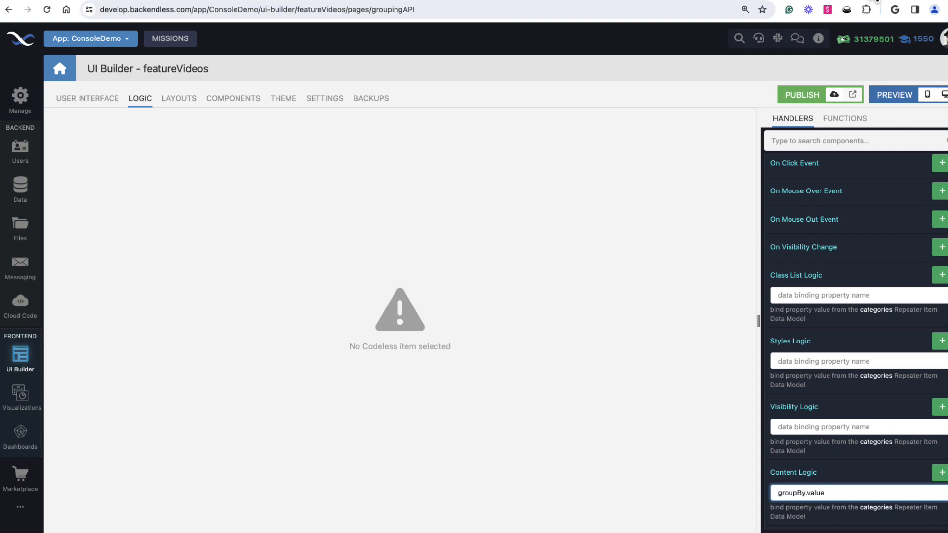
On the live page, expand the Gizmo group and its groupBy object in the Product response preview.
click(869, 1)
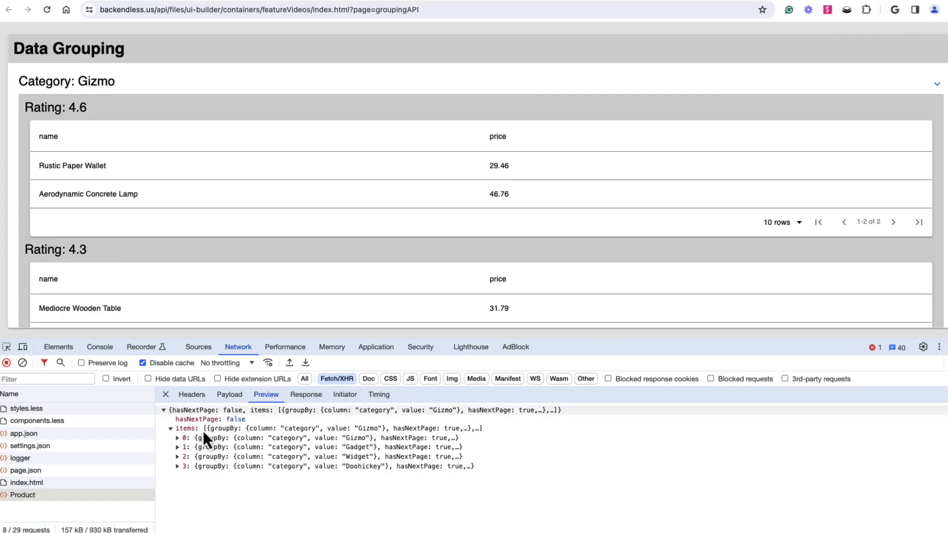
click(178, 440)
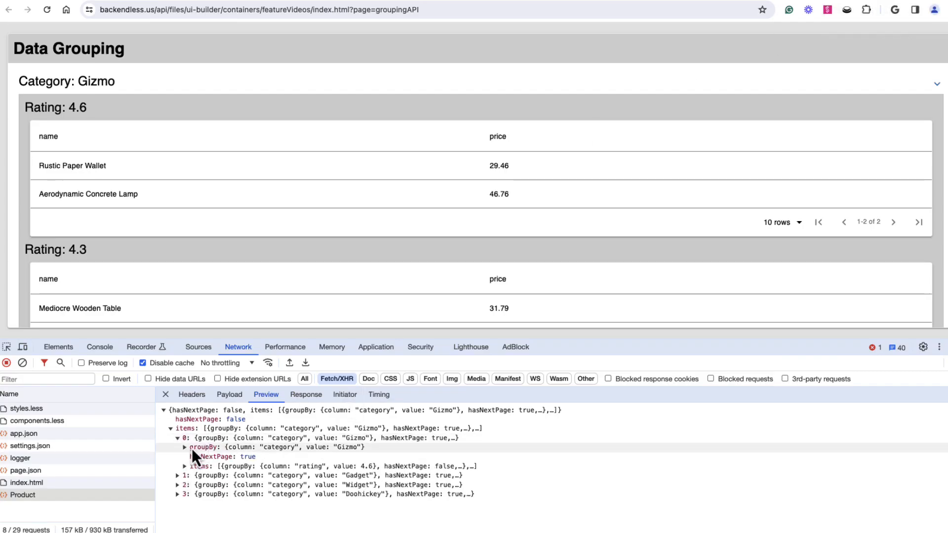
click(185, 448)
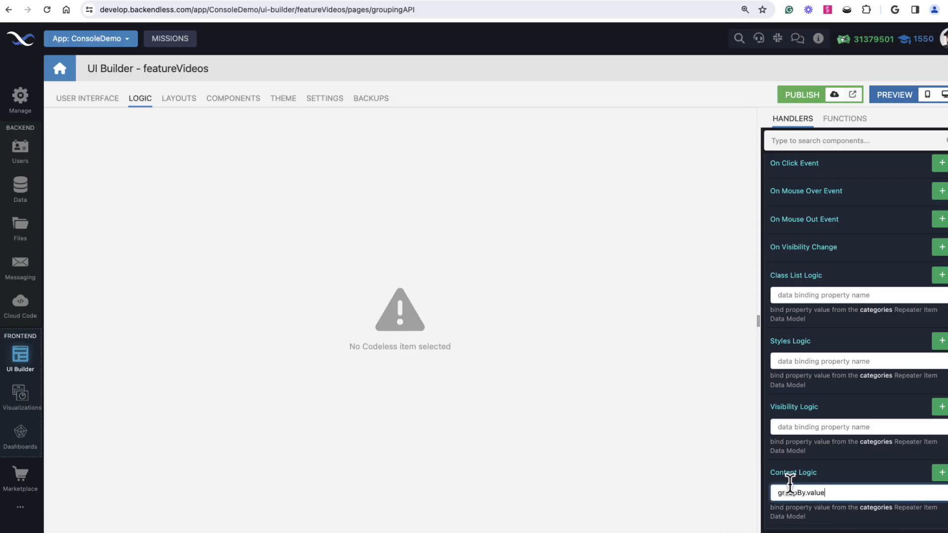
Compare the category text component in the page design with the live page's category names, collapsing Gizmo on the page and in the response.
click(74, 100)
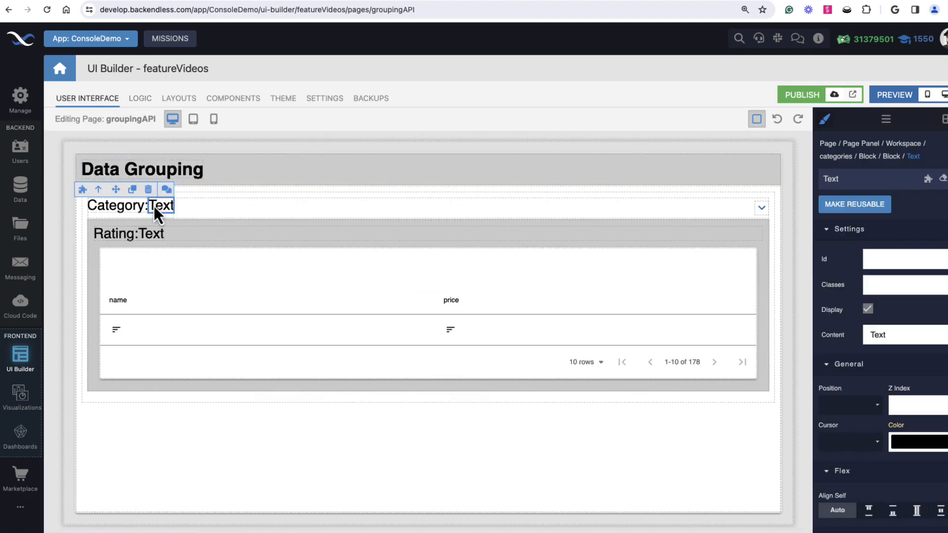
click(865, 1)
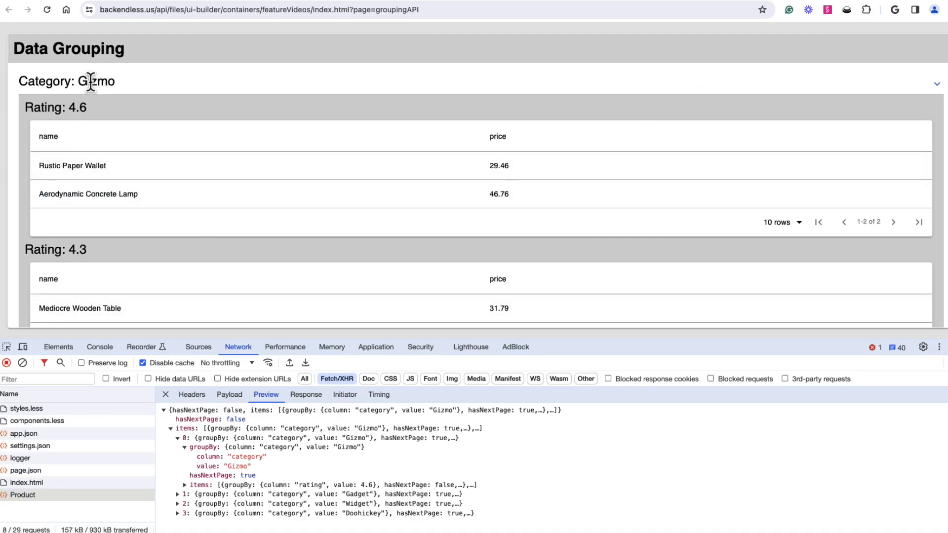
click(935, 85)
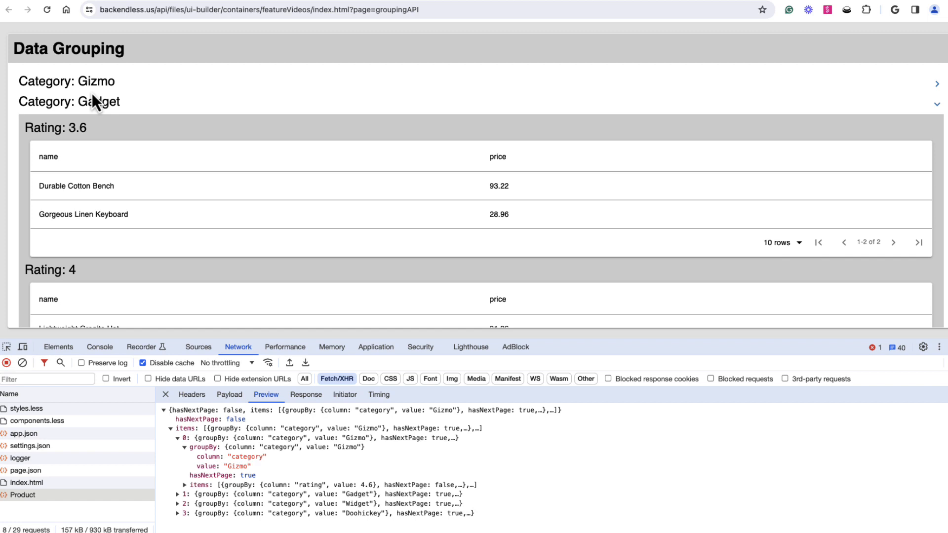
click(177, 439)
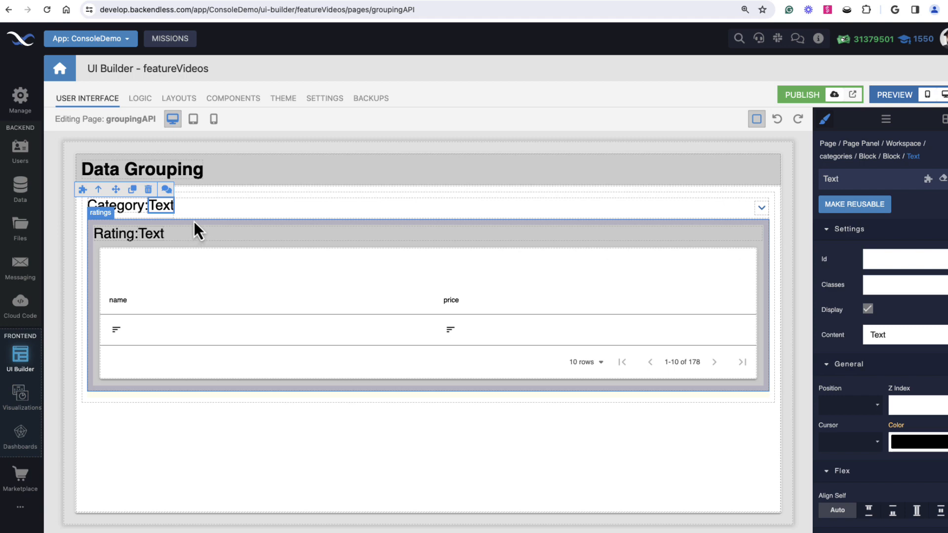
Select the ratings repeater block in the page design and examine its Repeater Data Logic binding and Visibility Logic.
click(446, 224)
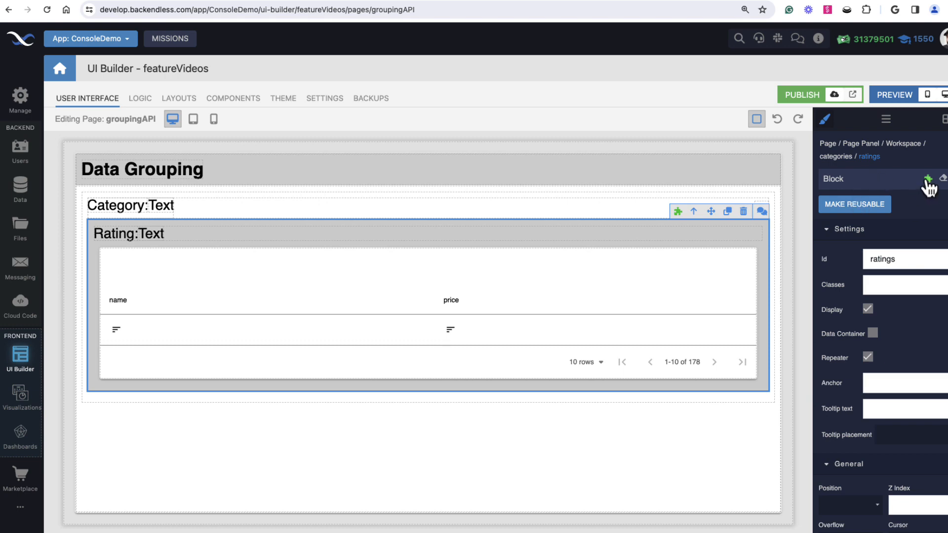
click(867, 357)
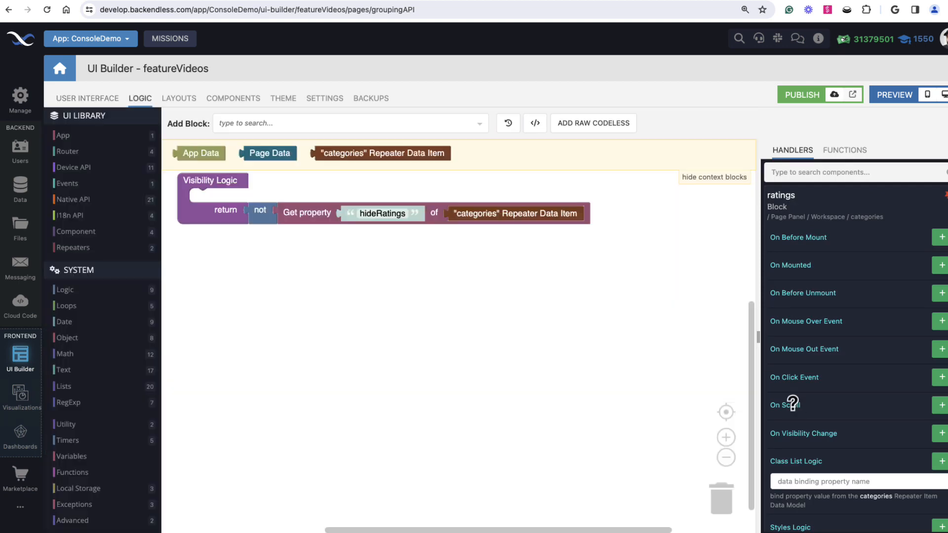
scroll(809, 422, down, 6)
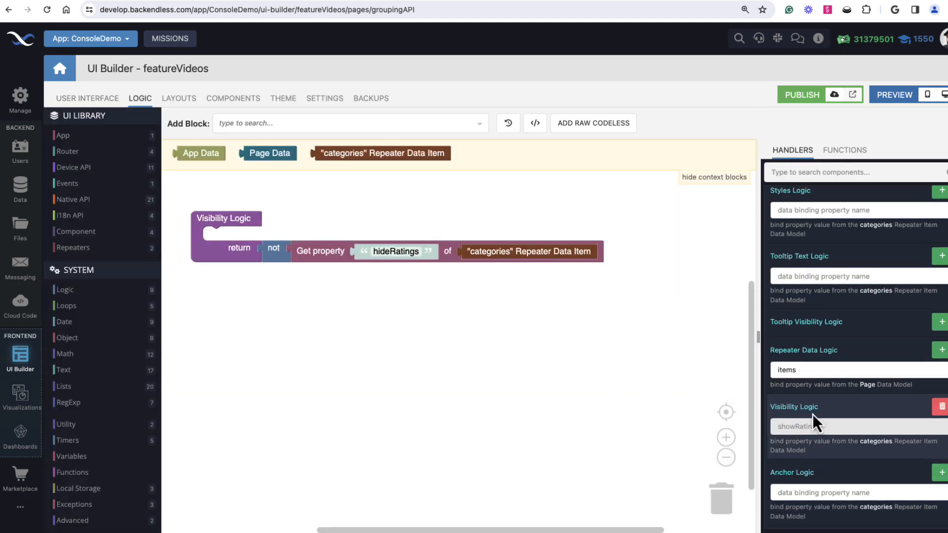
scroll(790, 395, up, 1)
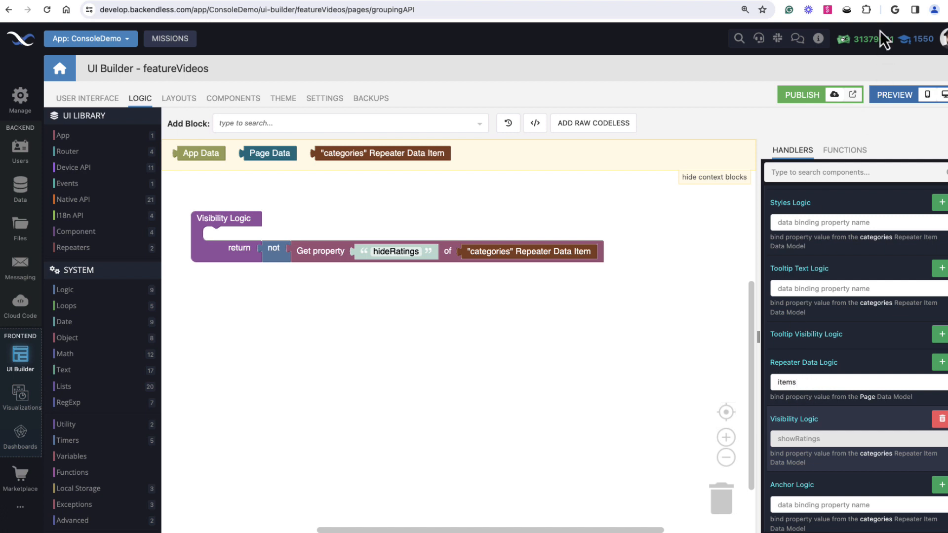
On the live page, expand the four category groups in the Product response preview and examine their groupBy and items properties.
click(872, 1)
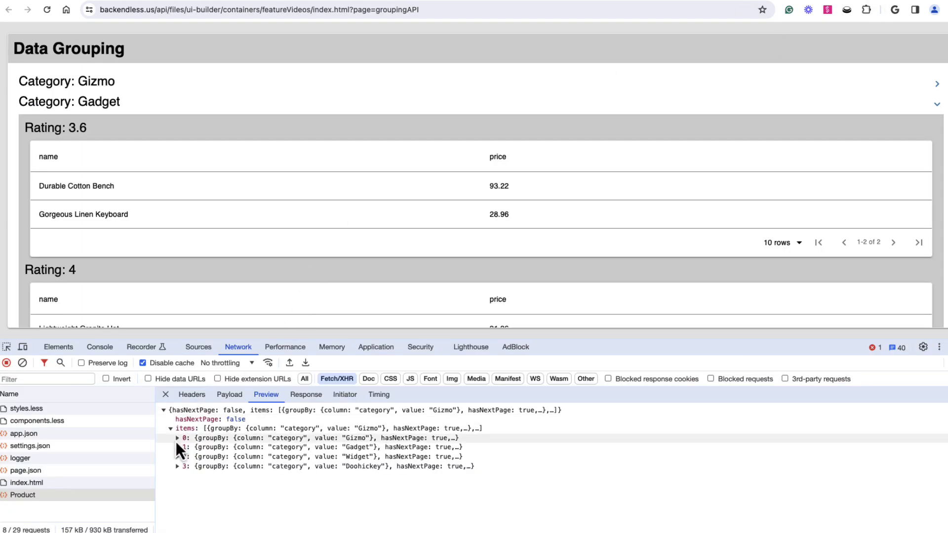
click(178, 438)
click(184, 447)
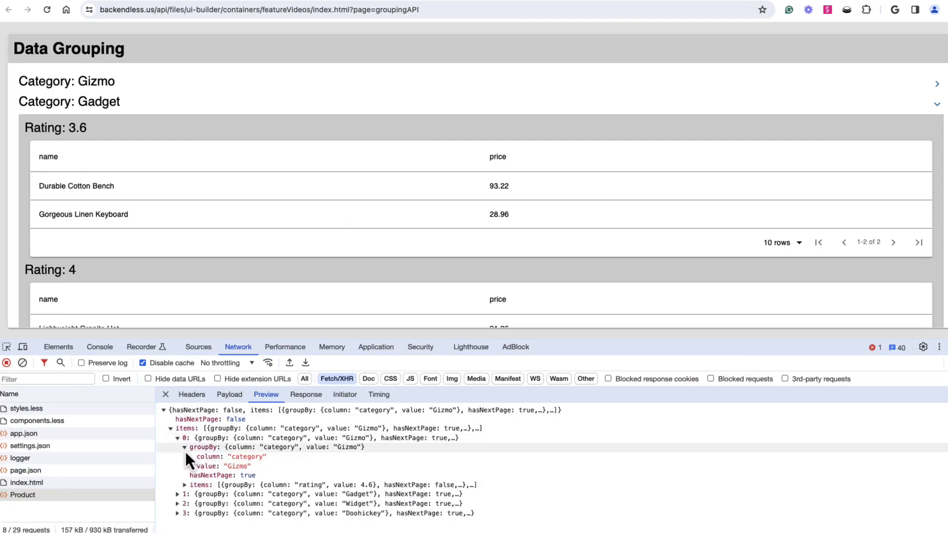
click(185, 448)
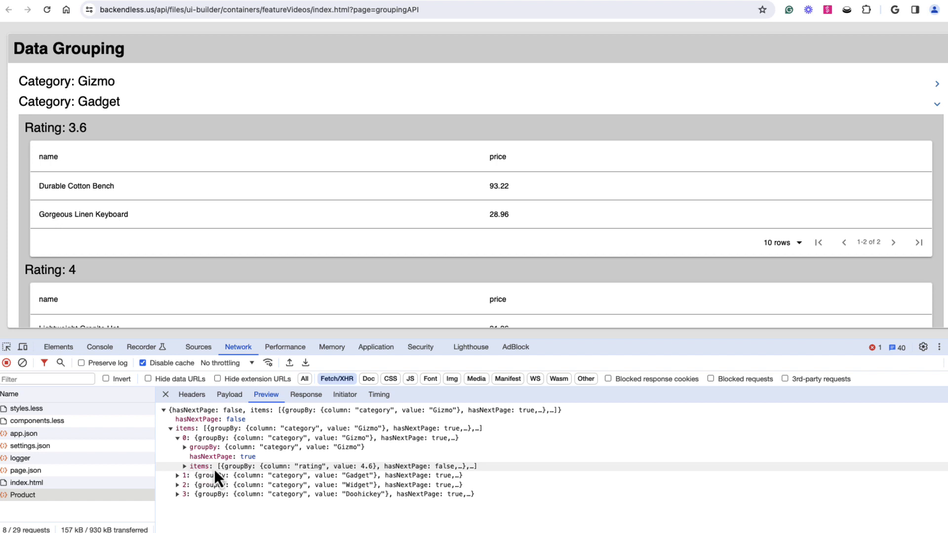
click(178, 476)
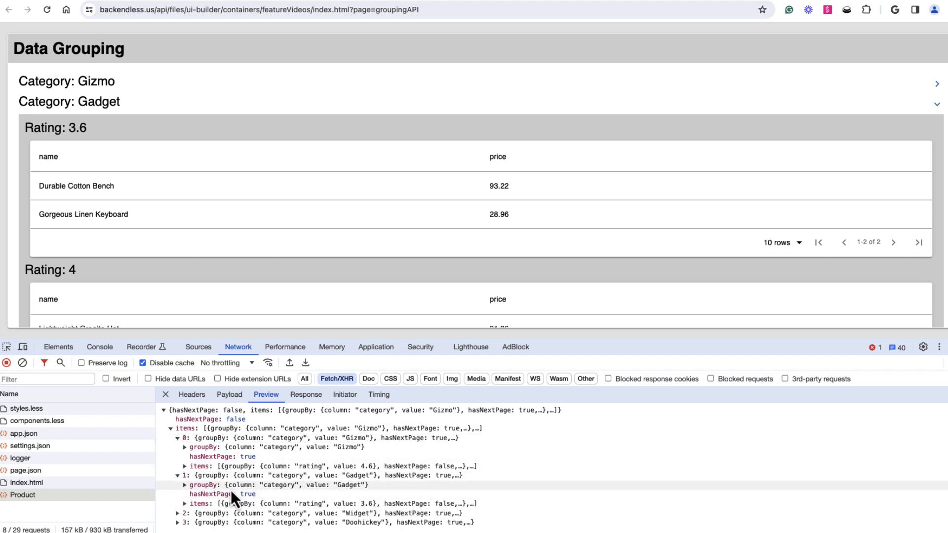
click(178, 522)
click(178, 513)
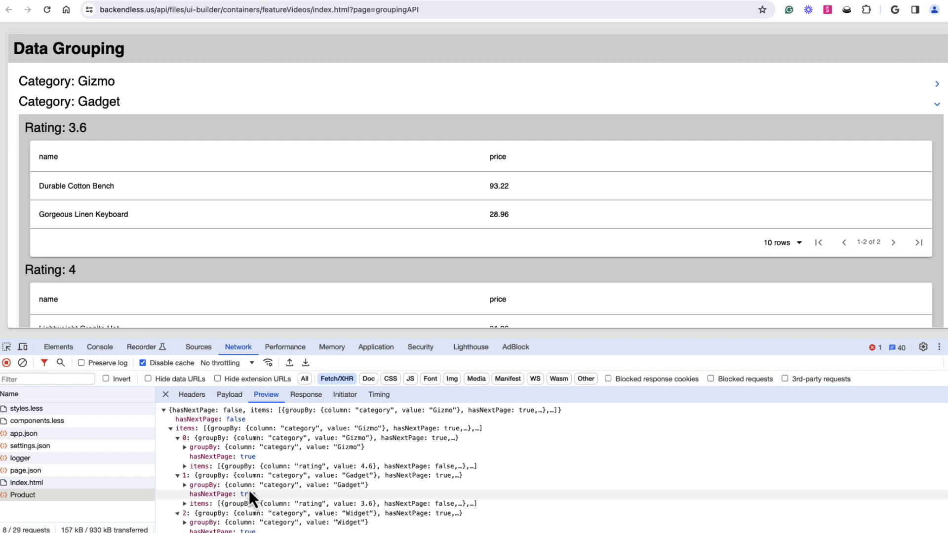
scroll(235, 501, down, 2)
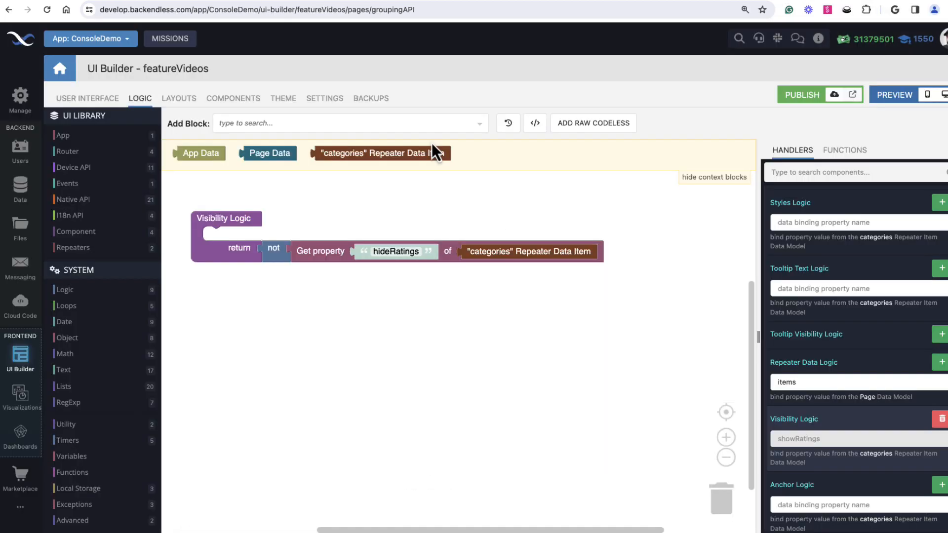
Inspect the rating text in the page design, select the data table below it and open its On Records Request logic.
click(85, 99)
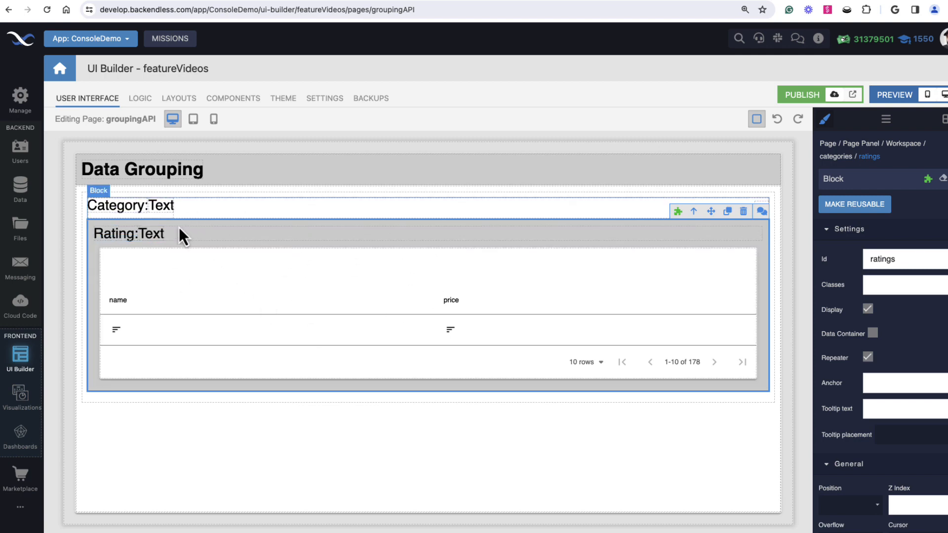
click(152, 235)
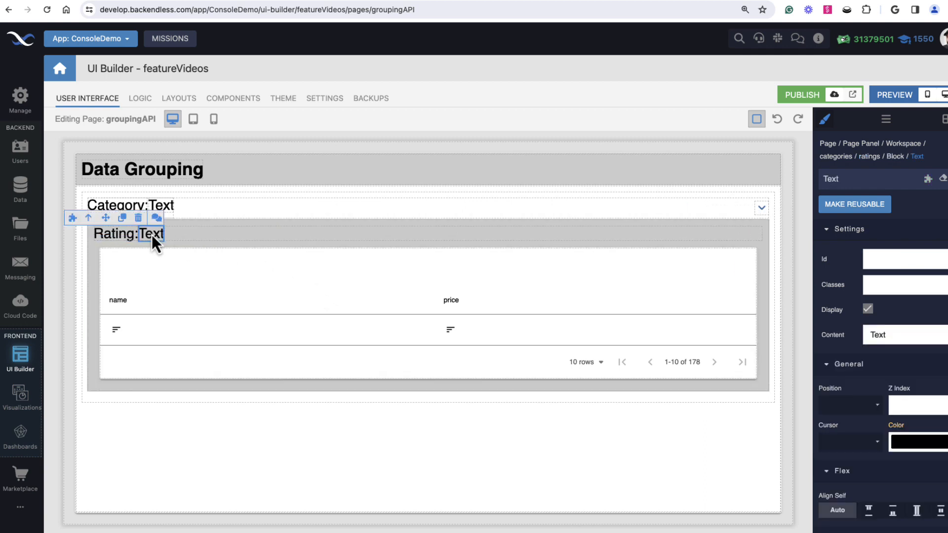
click(178, 267)
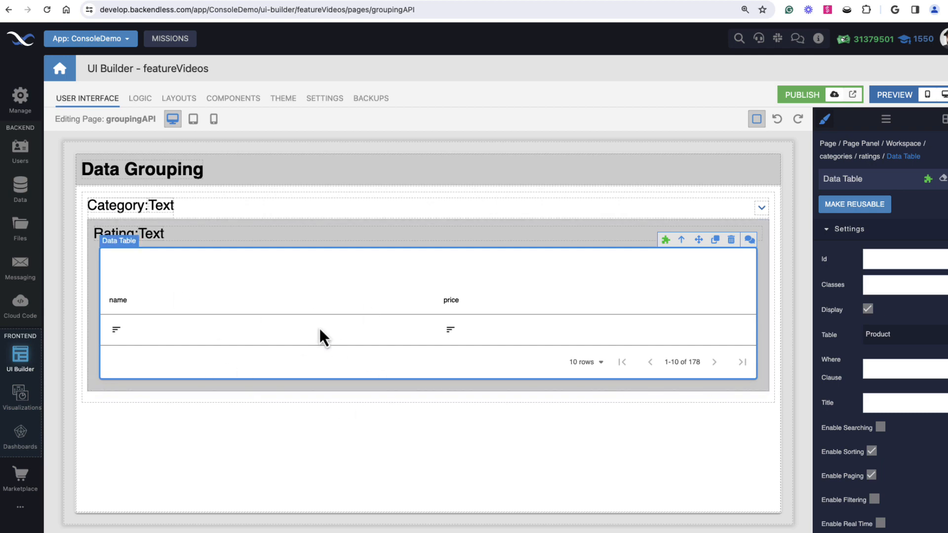
click(665, 241)
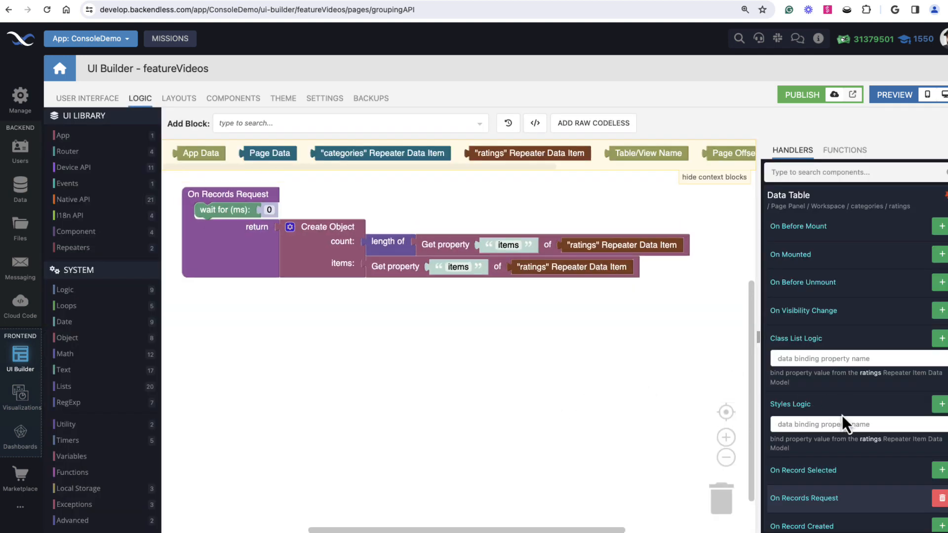
scroll(789, 419, down, 3)
mouse_move(834, 362)
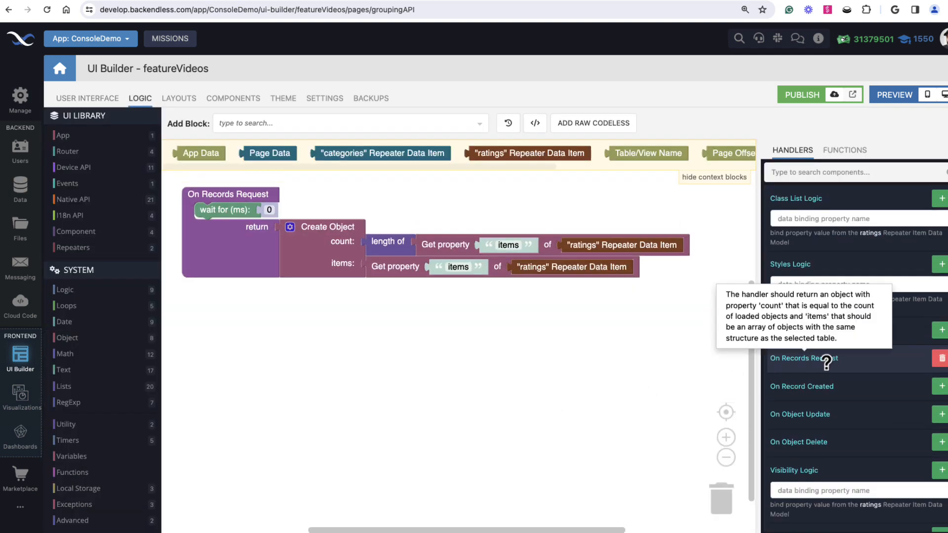
Examine the count and items properties of the object that the On Records Request handler returns.
drag(414, 314, 419, 327)
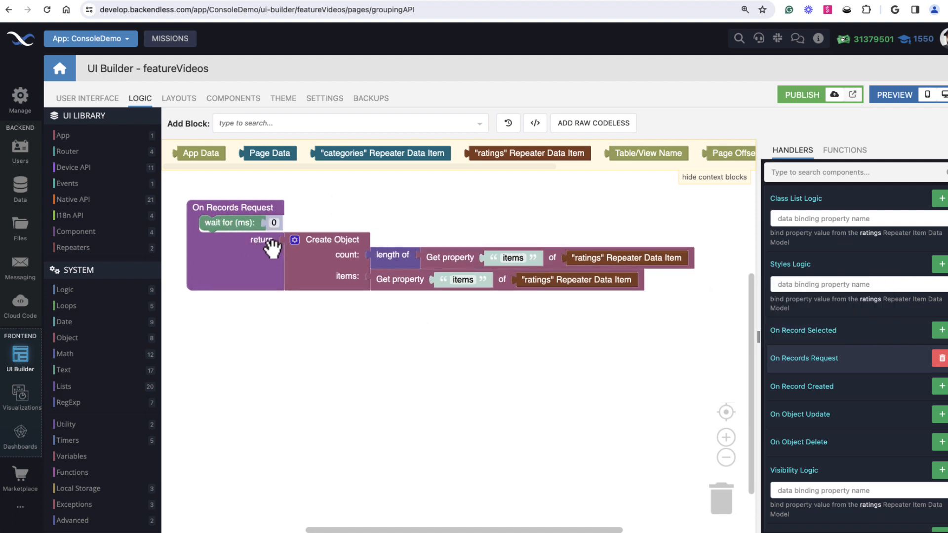
click(317, 269)
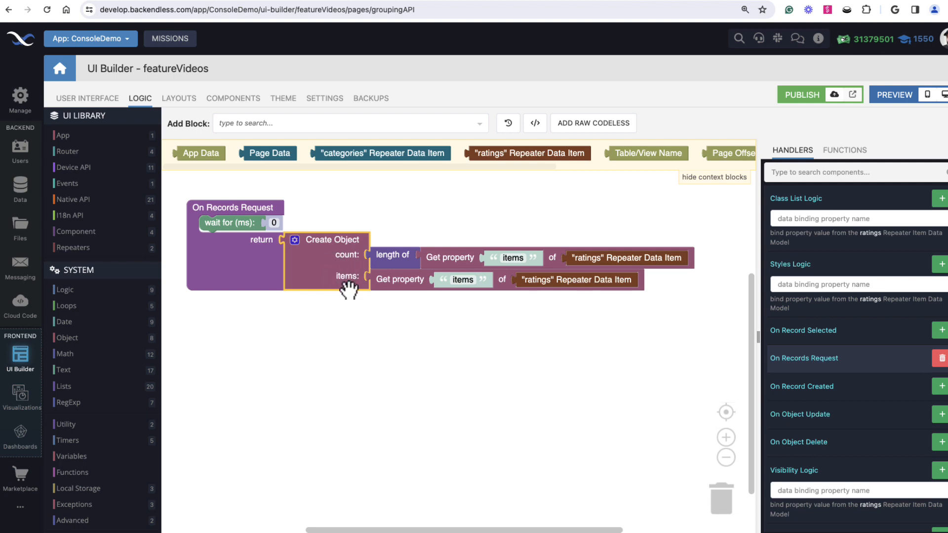
click(408, 280)
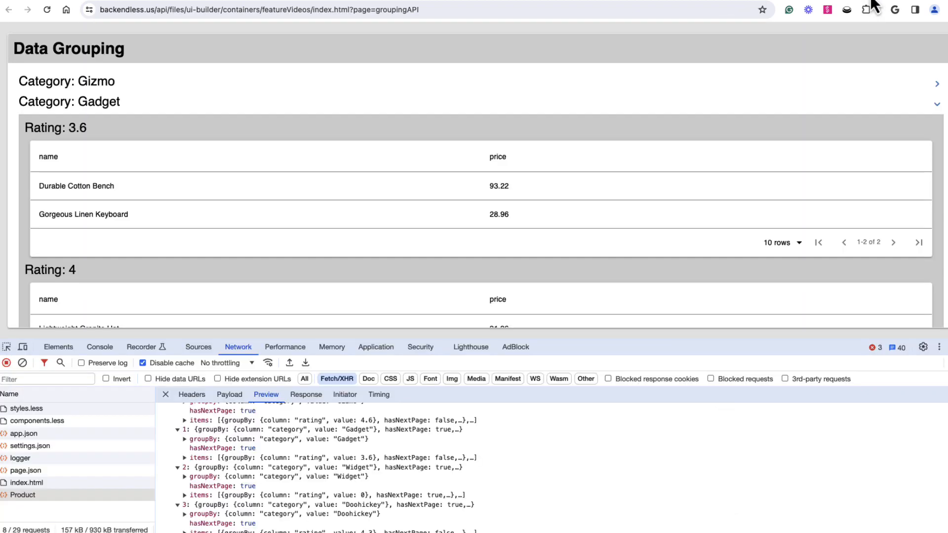
On the live page, collapse the Gizmo, Gadget, Widget and Doohickey groups in the Product response preview.
scroll(191, 448, up, 2)
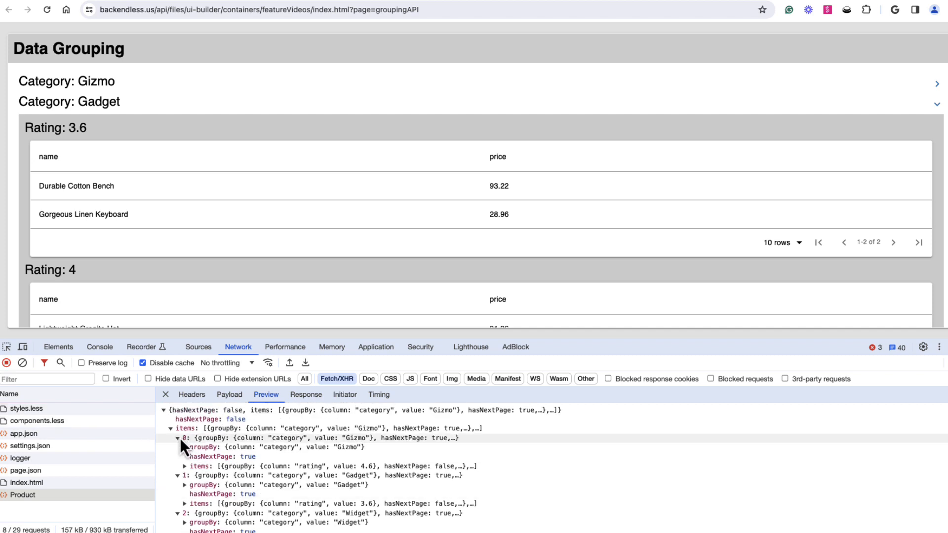
click(178, 438)
click(177, 447)
click(177, 457)
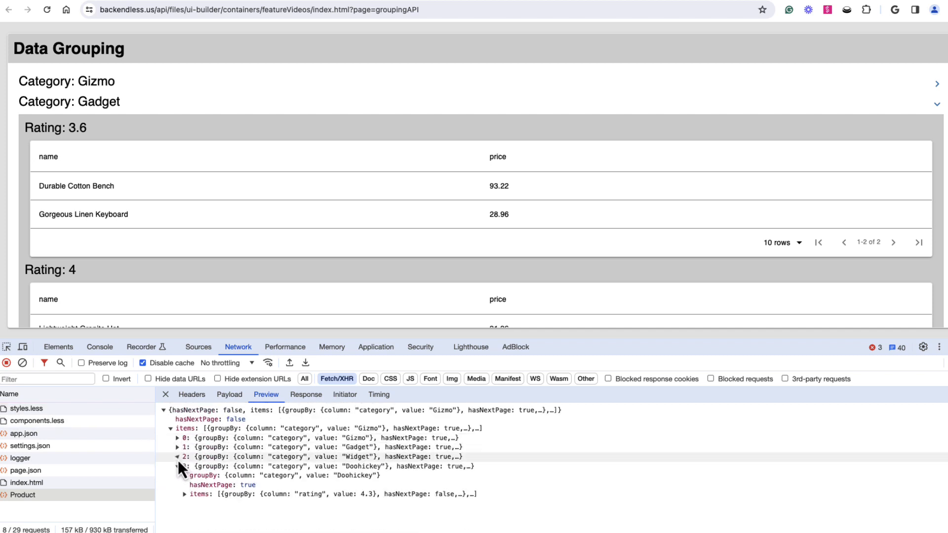
click(178, 466)
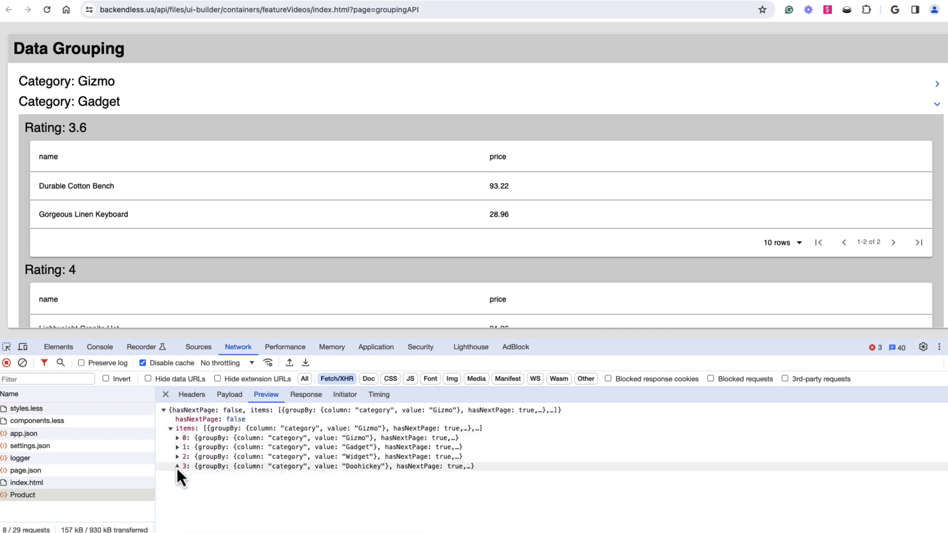
Expand the Gadget group's items in the response preview and examine the contents of its 3.6 rating group.
click(178, 448)
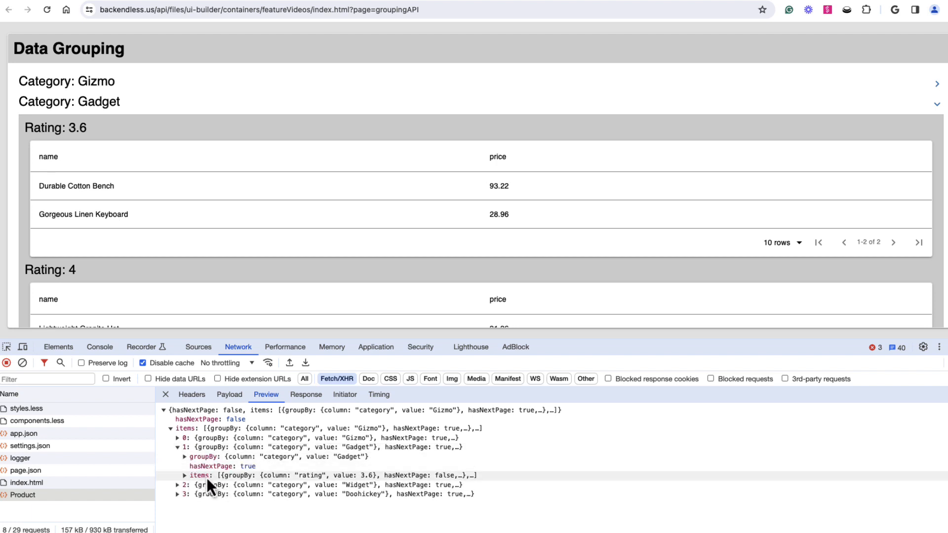
click(183, 475)
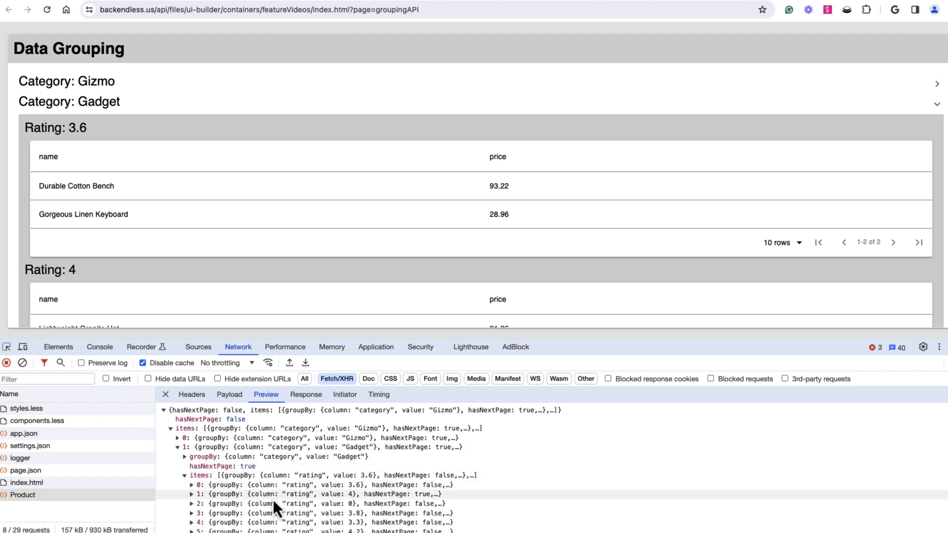
scroll(274, 502, down, 1)
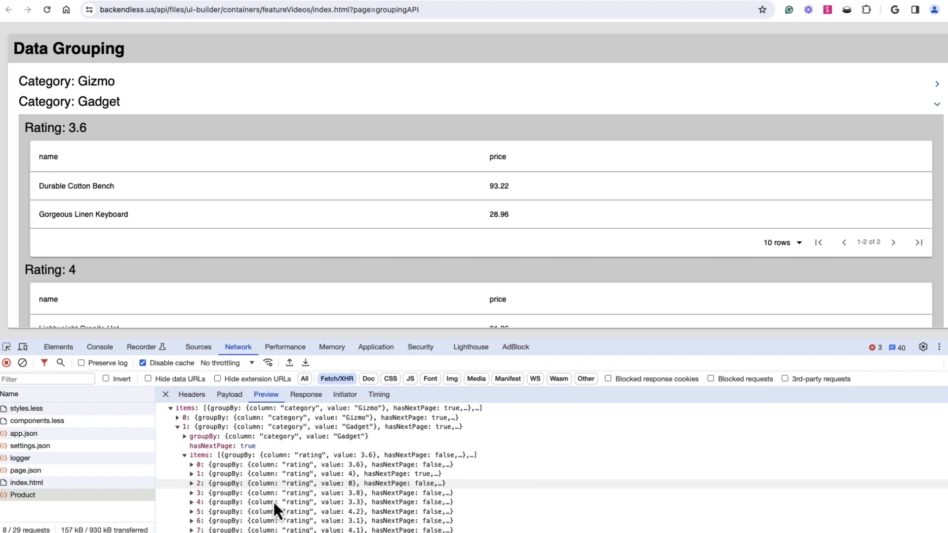
click(191, 465)
scroll(262, 470, down, 2)
click(200, 450)
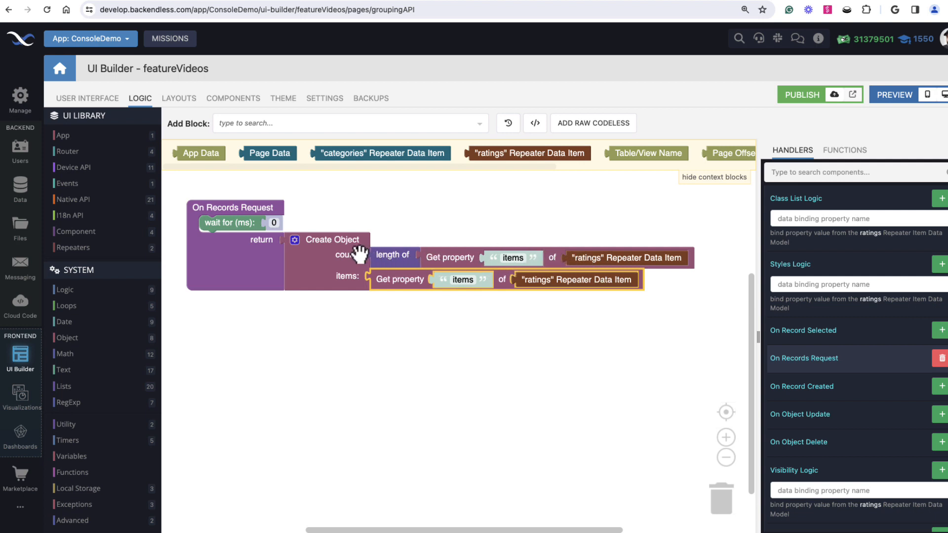
Return to the page design, review the Gadget category's rating tables on the live page and collapse that category.
click(105, 101)
mouse_move(106, 119)
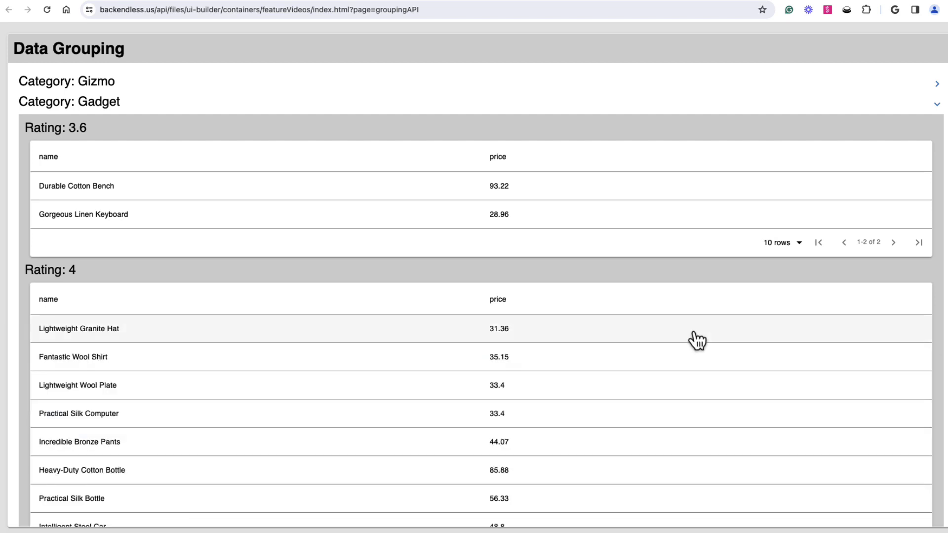
scroll(686, 340, down, 10)
scroll(684, 343, up, 10)
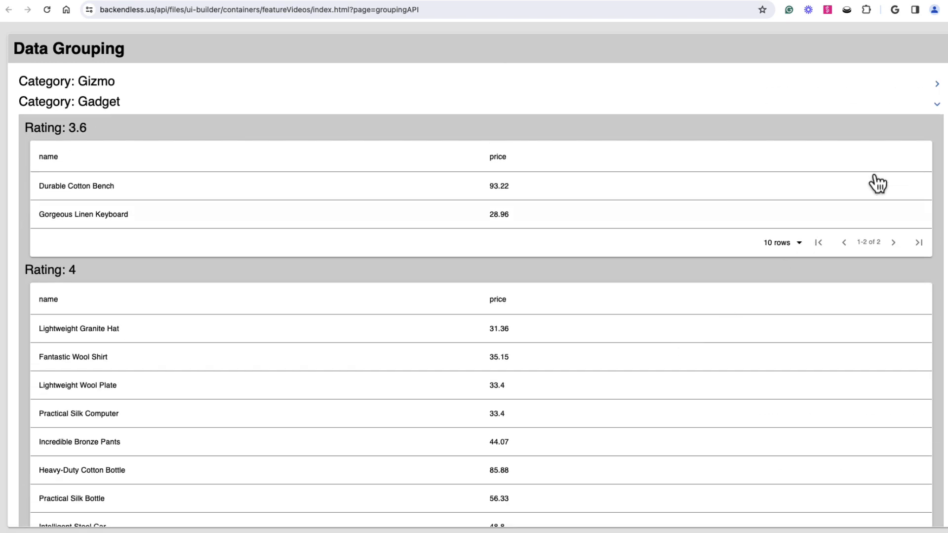
click(937, 112)
click(937, 126)
click(936, 145)
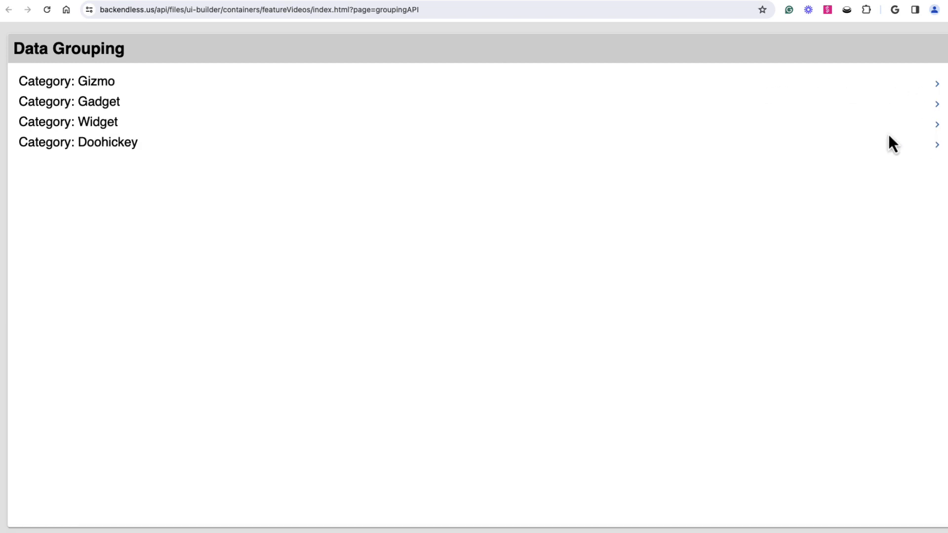
Expand and collapse the Gadget category on the live page to review its tables, and expand the Gizmo category.
click(932, 110)
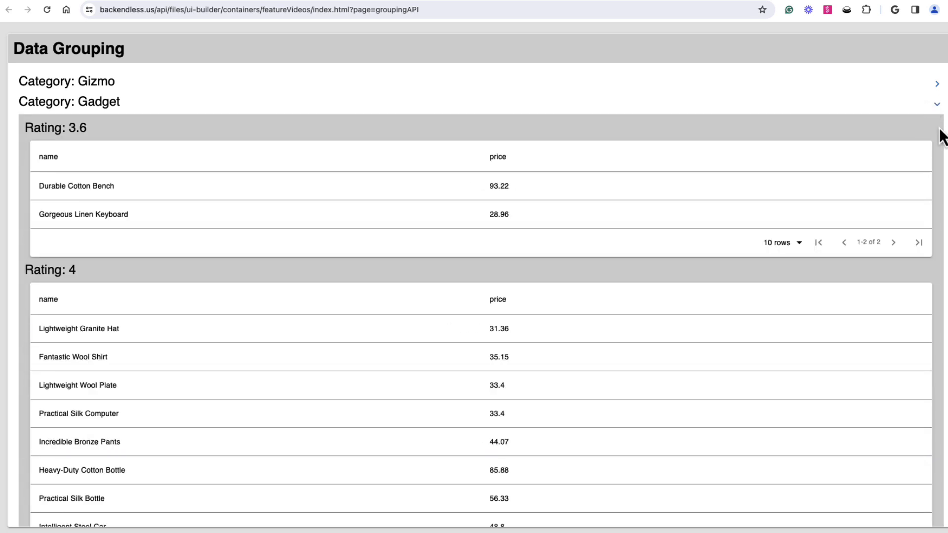
scroll(876, 221, down, 2)
scroll(876, 221, up, 2)
click(937, 104)
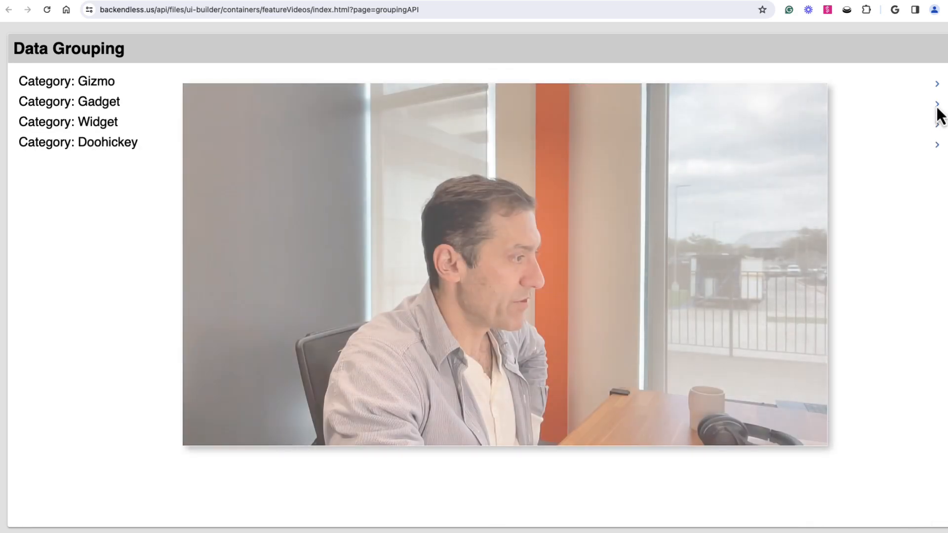
click(937, 104)
click(937, 84)
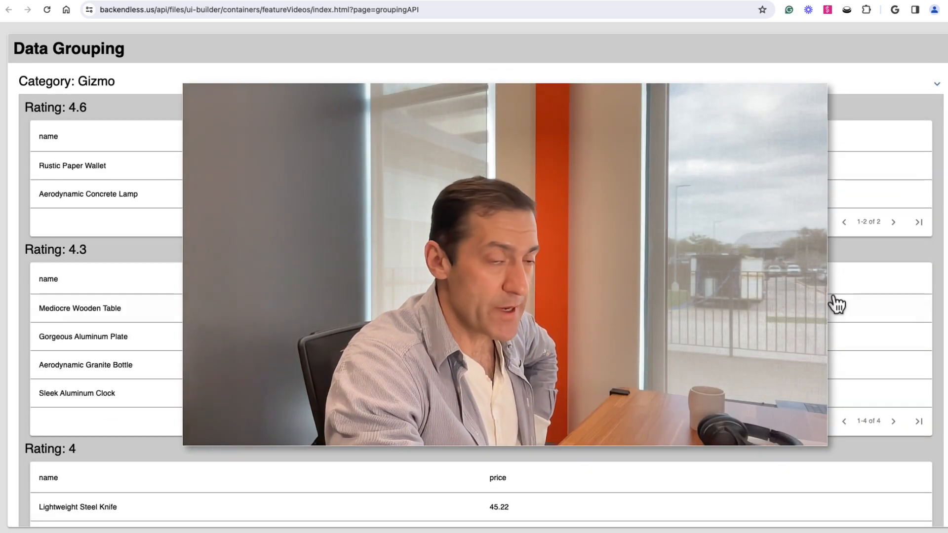